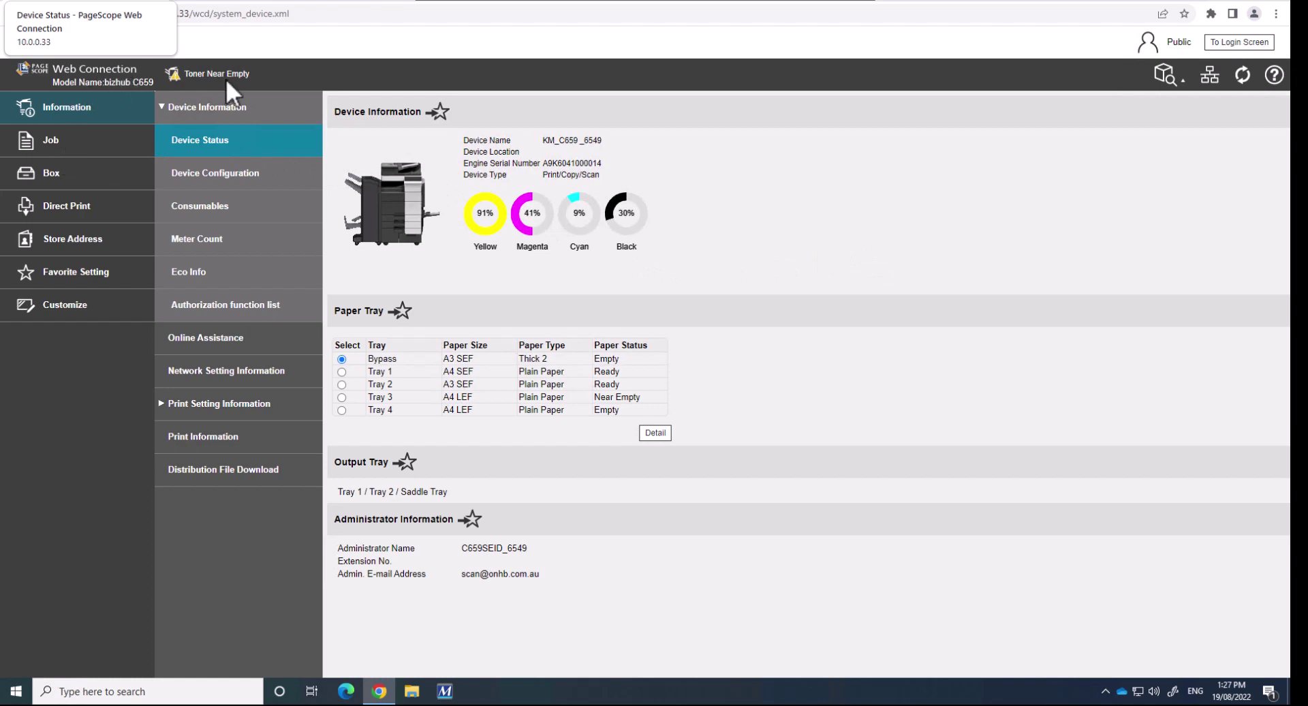
# Open Box > User Box List to show the ten public user boxes numbered 1 to 10
pyautogui.click(55, 175)
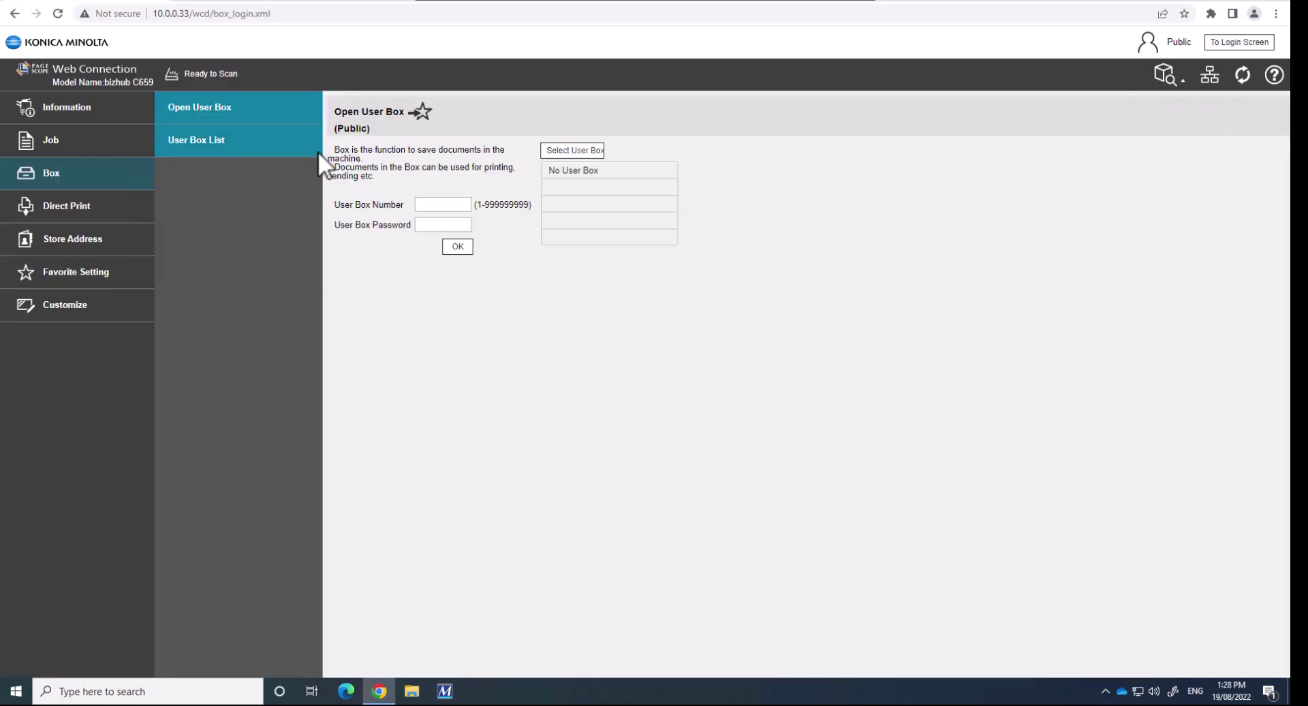
pyautogui.click(252, 151)
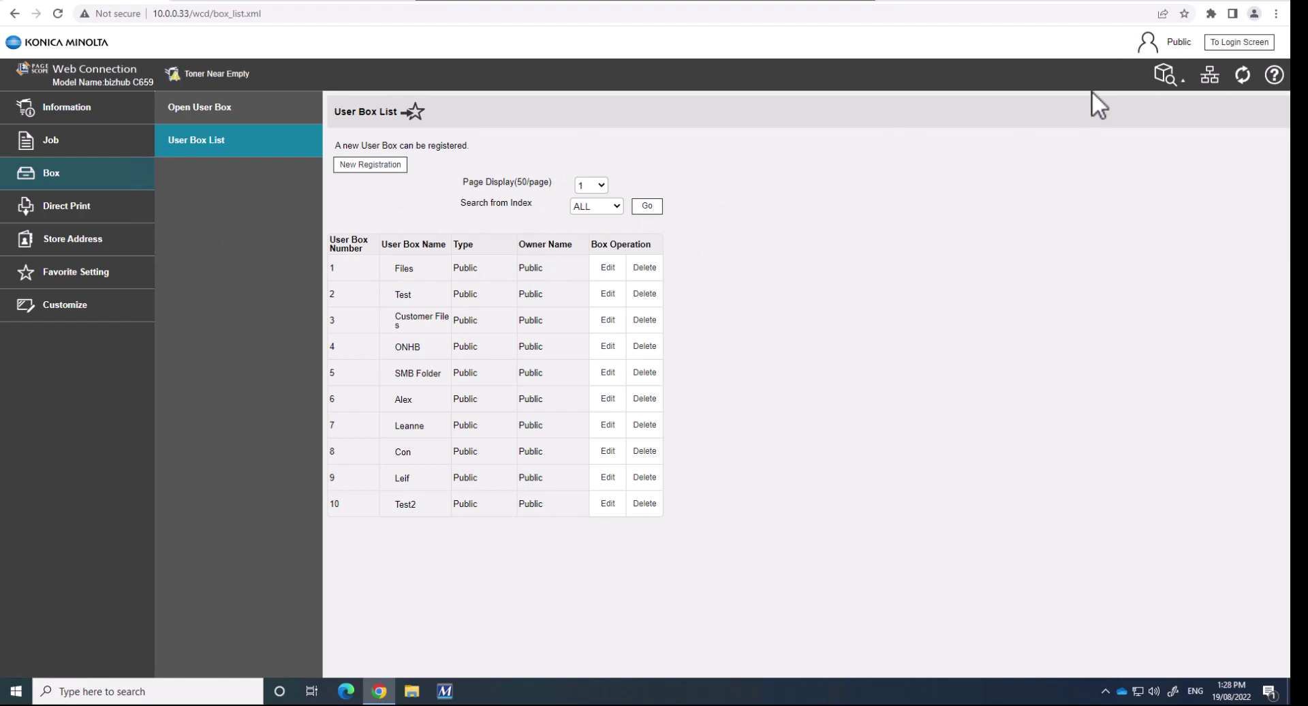
# Log out of the public session and sign in with the administrator password
pyautogui.click(1235, 44)
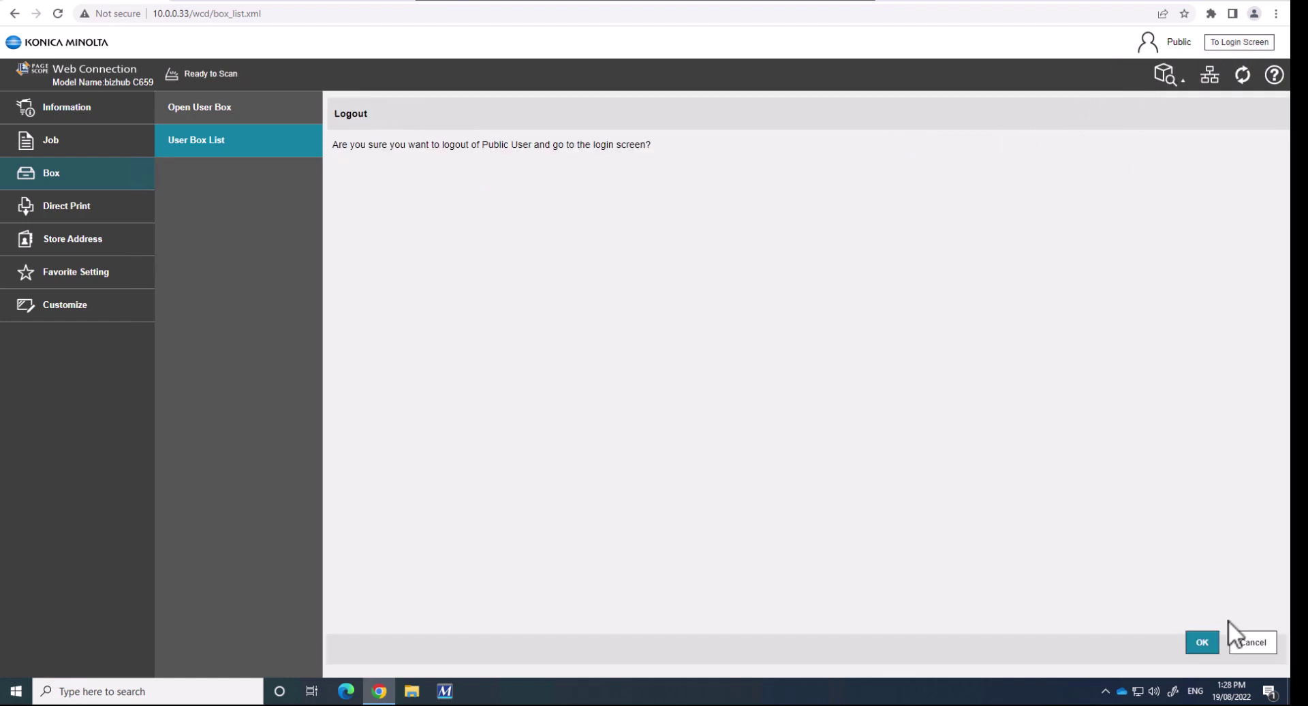
pyautogui.click(1200, 645)
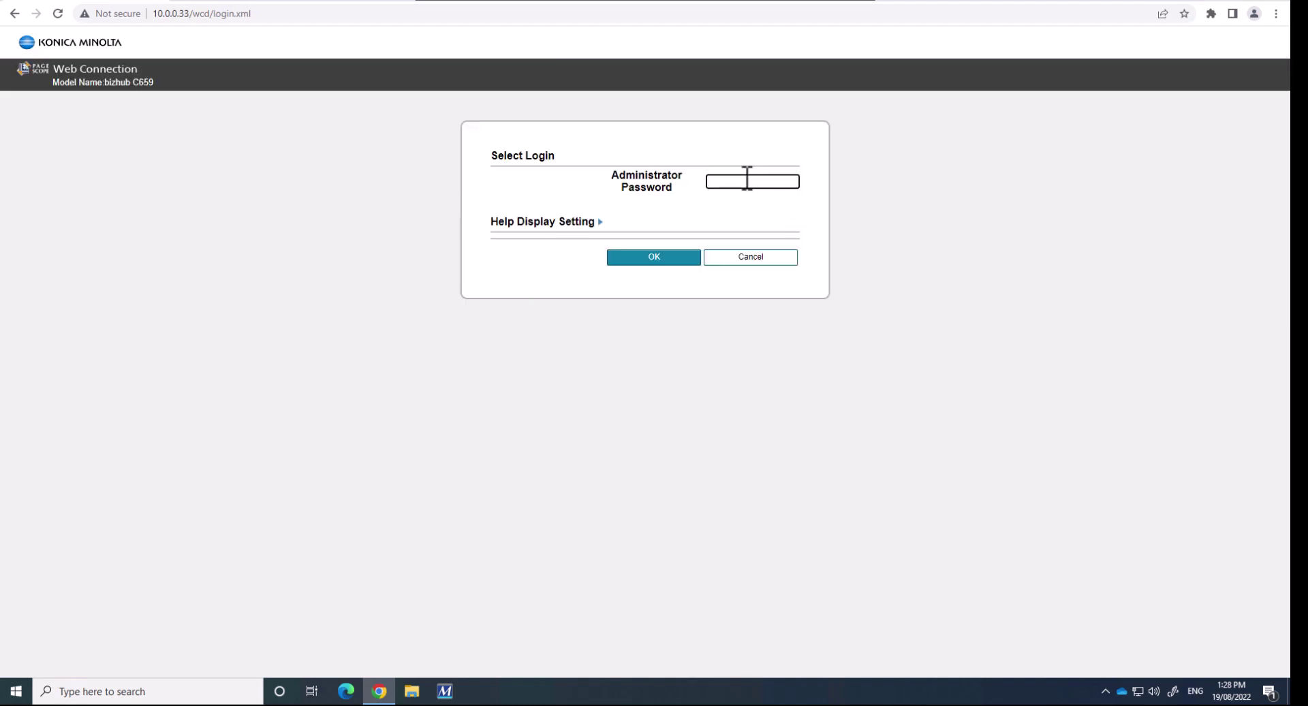
pyautogui.write('1234567812345678')
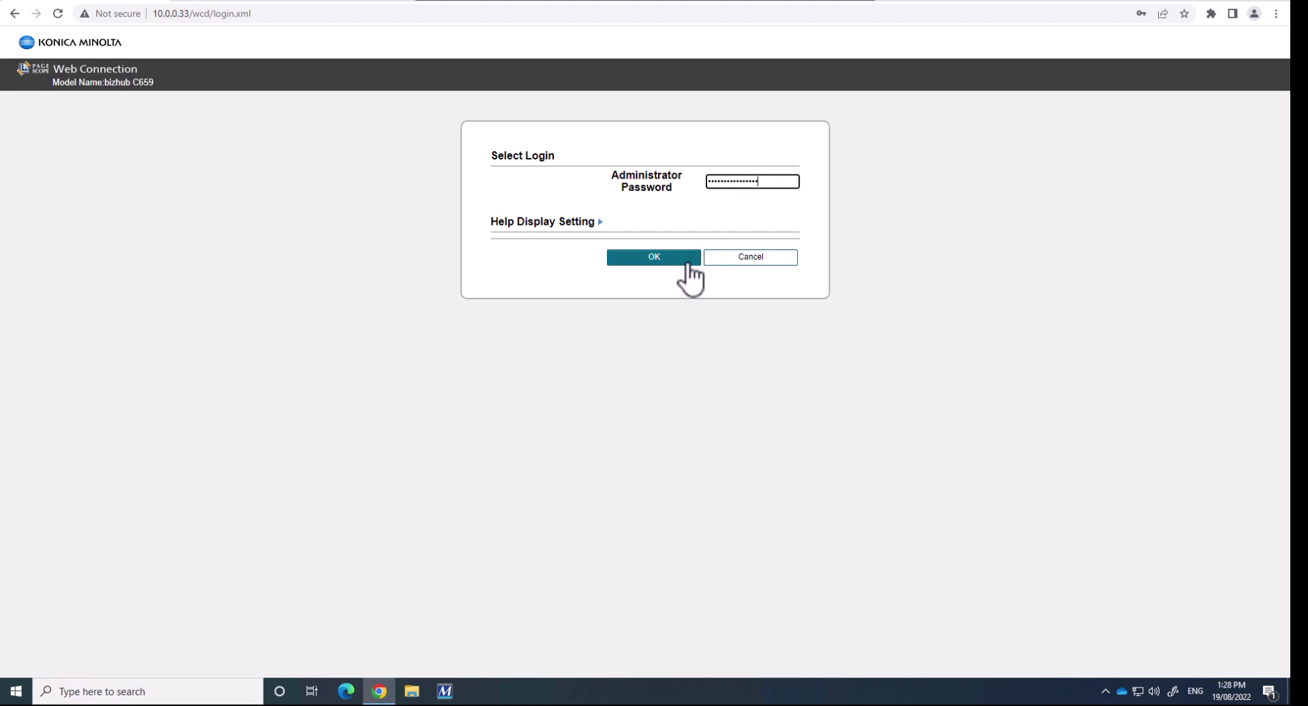
pyautogui.click(688, 264)
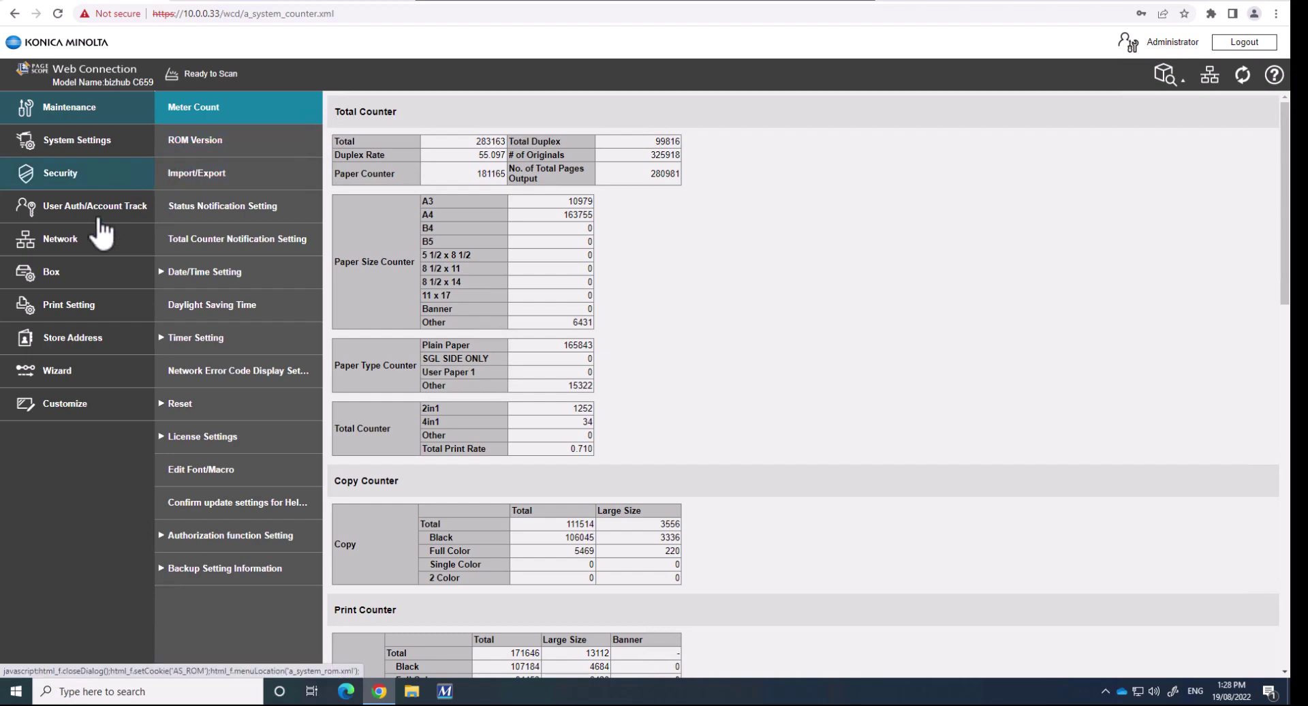
# Under Network > SMB Setting, save SMB server settings: host KMC659, workgroup WORKGROUP, Share SMB File ON
pyautogui.click(74, 248)
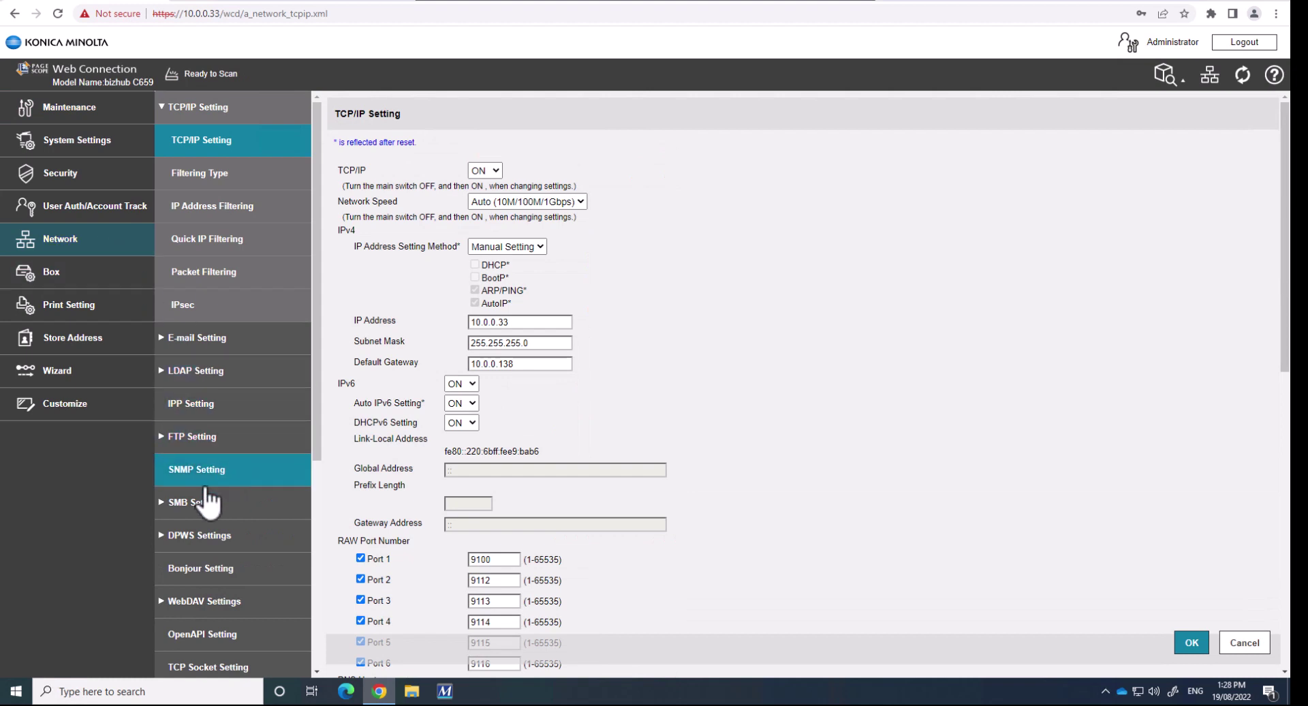
pyautogui.click(203, 507)
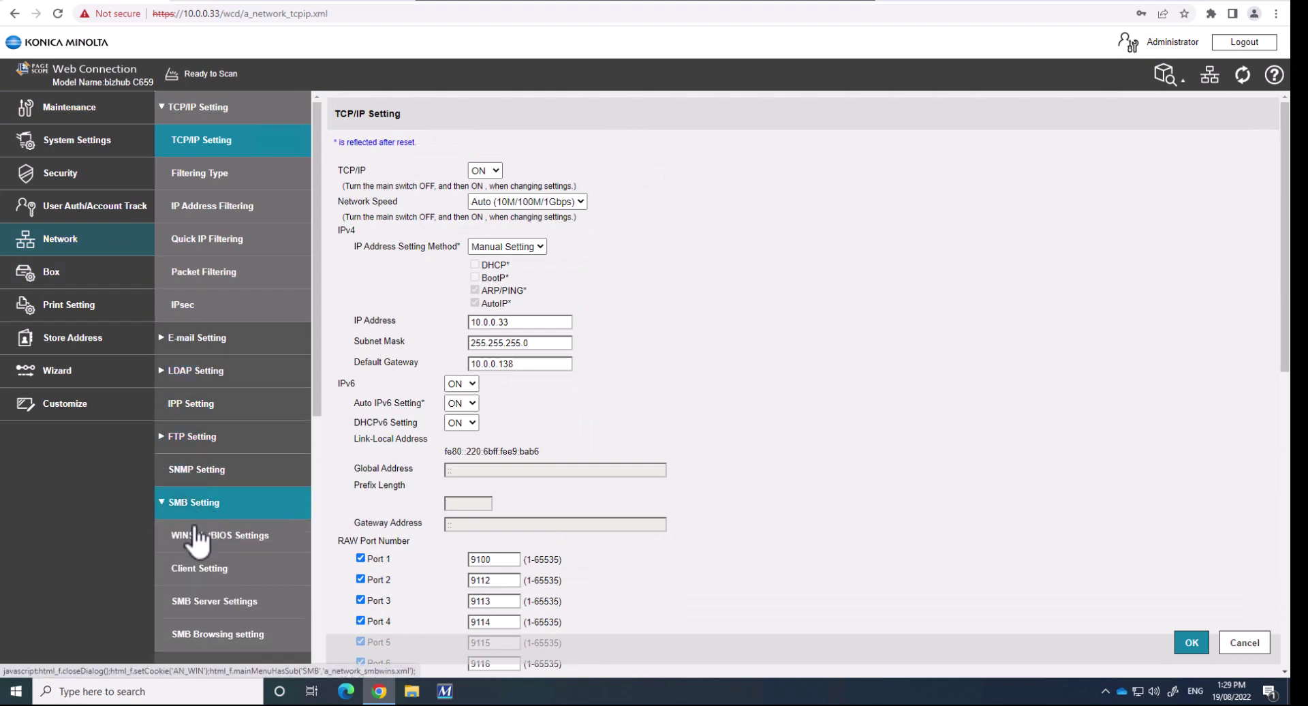
pyautogui.click(192, 609)
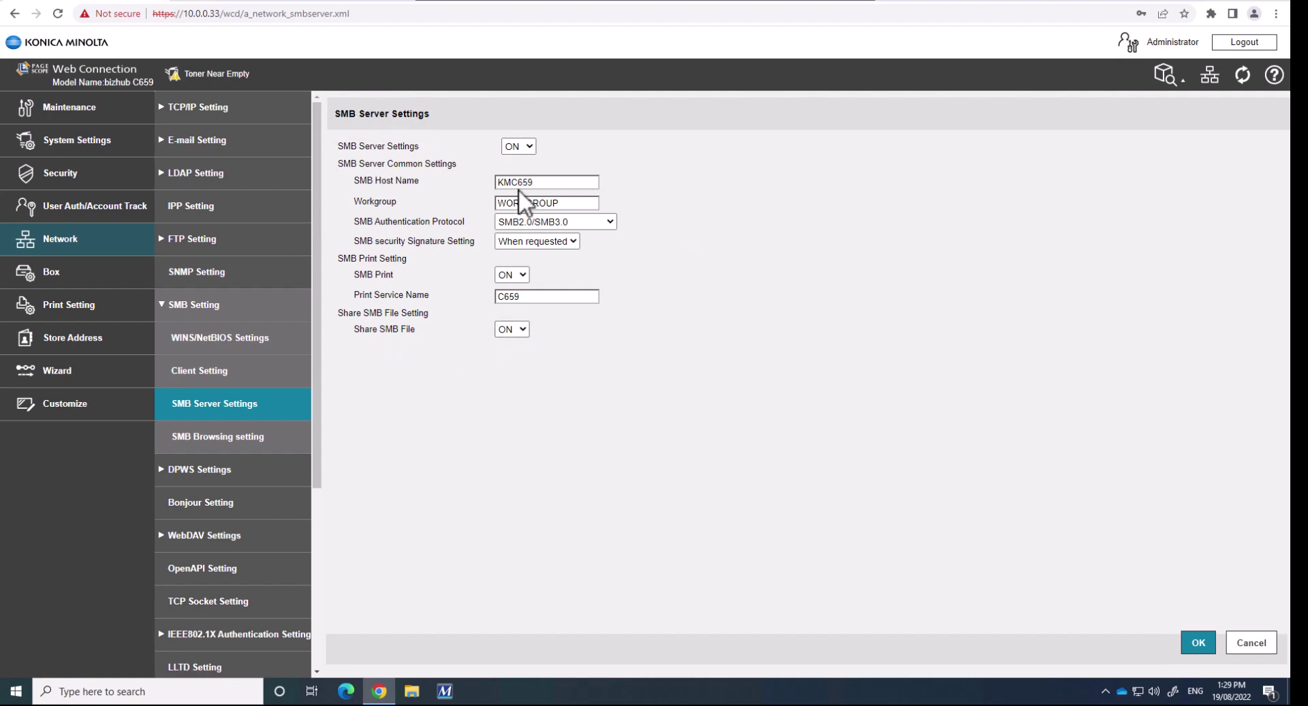
pyautogui.click(1197, 643)
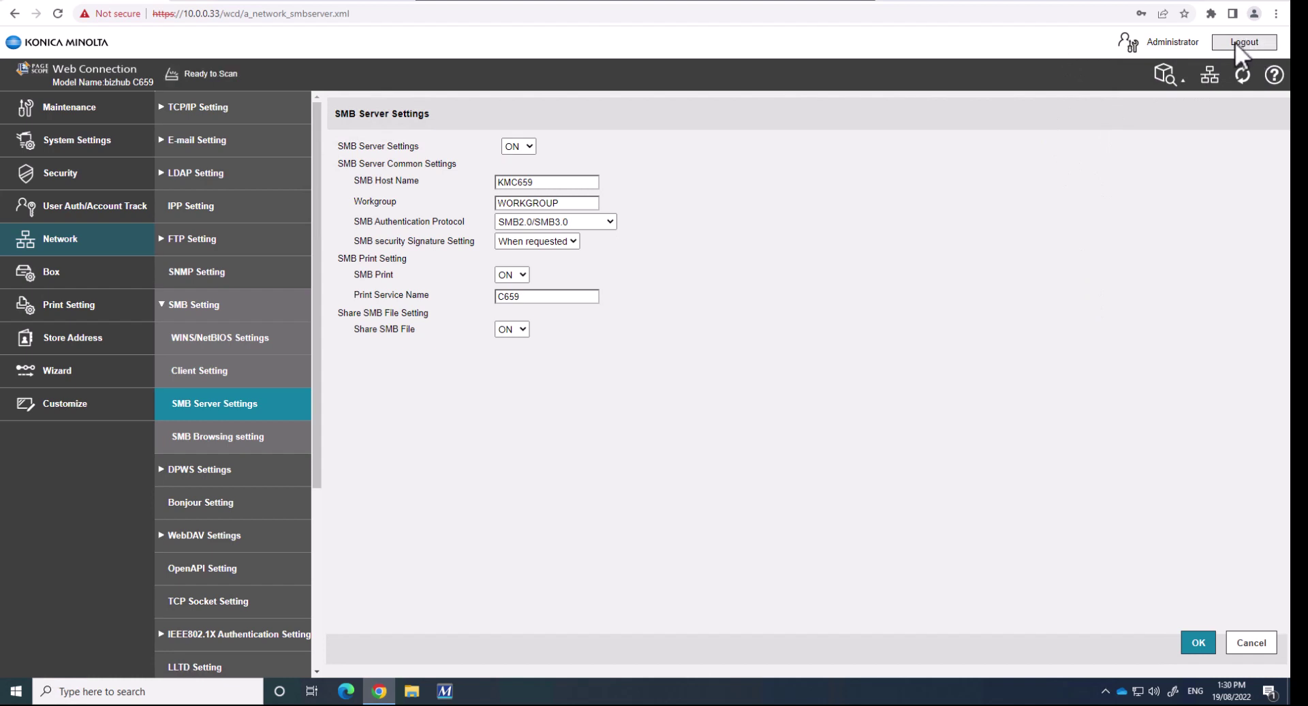
# Log out of the administrator session, then open the User Box List as public user
pyautogui.click(1235, 42)
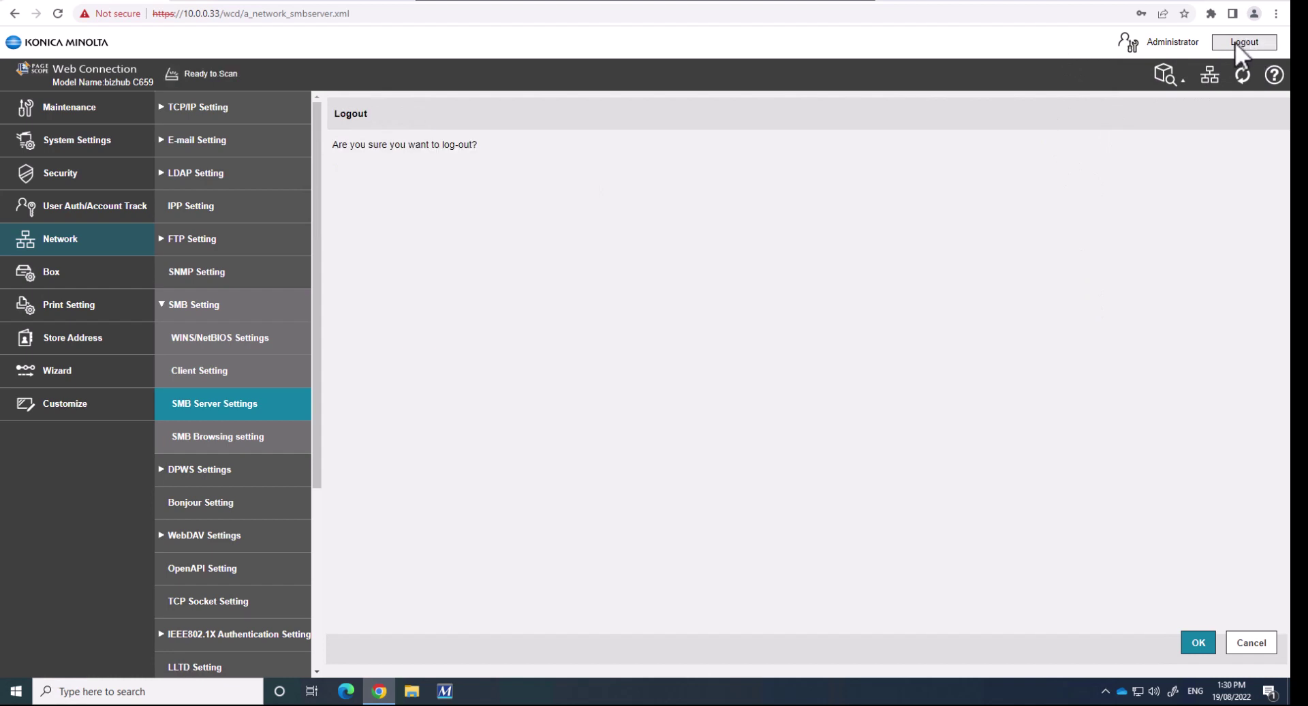
pyautogui.click(1186, 637)
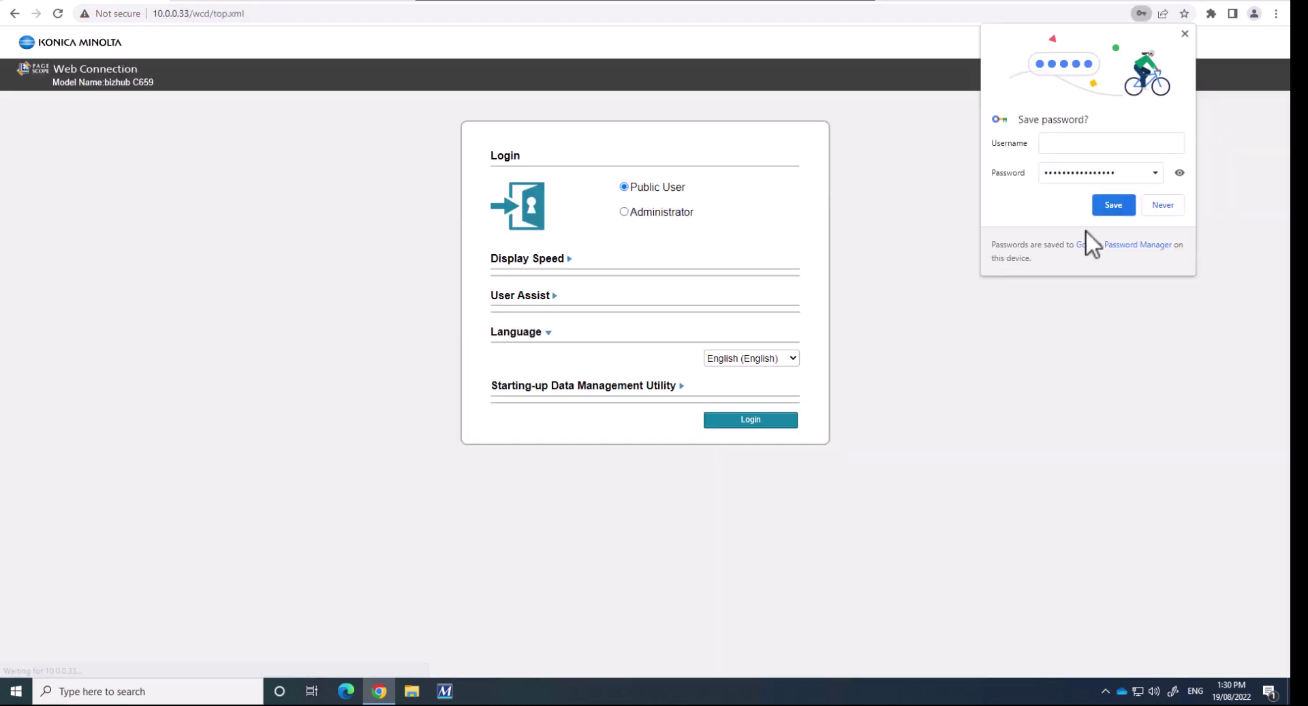
pyautogui.click(1184, 34)
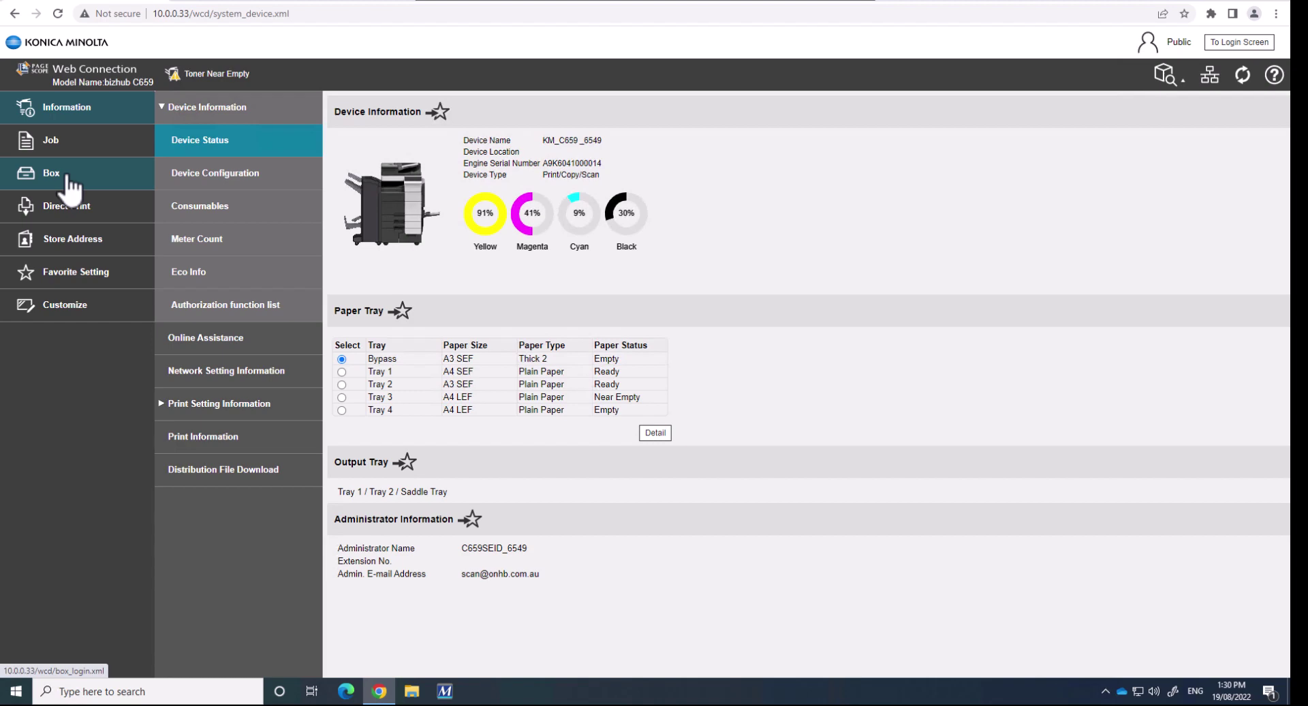
pyautogui.click(49, 176)
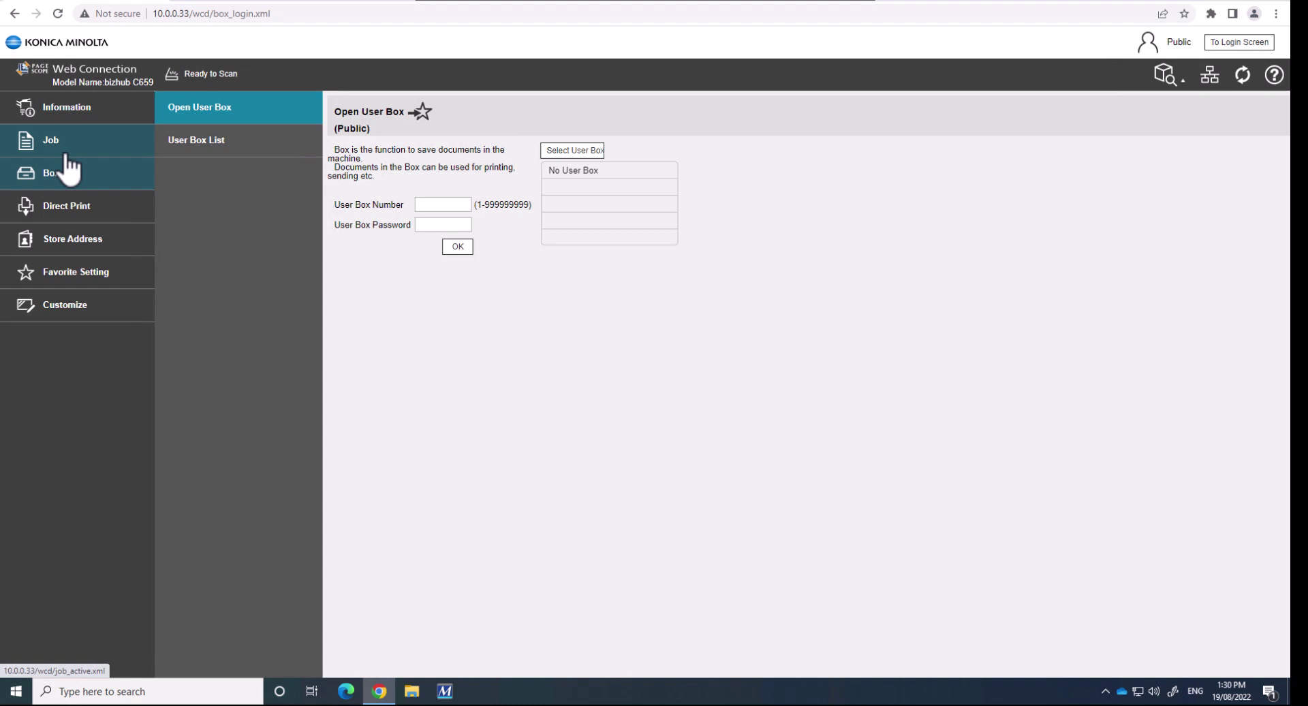
pyautogui.click(211, 146)
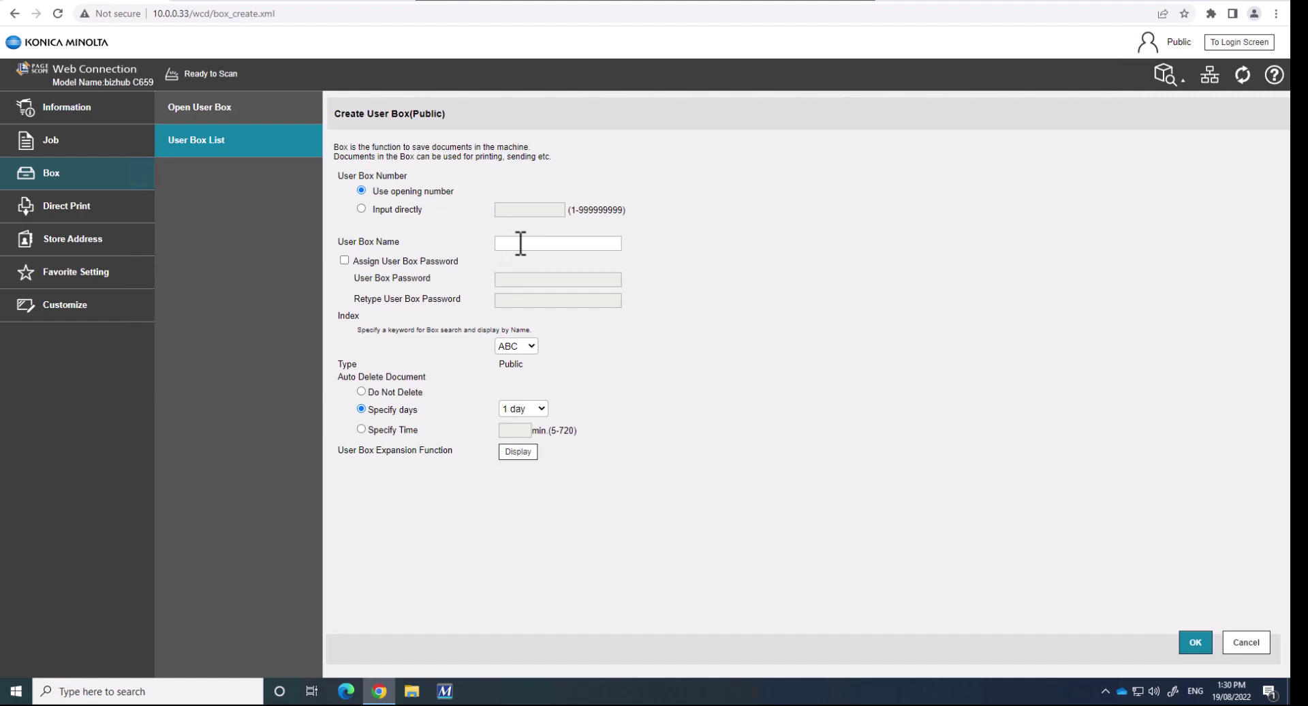
# Name the new box 'Test 99' and set its auto-delete to Do Not Delete
pyautogui.click(521, 244)
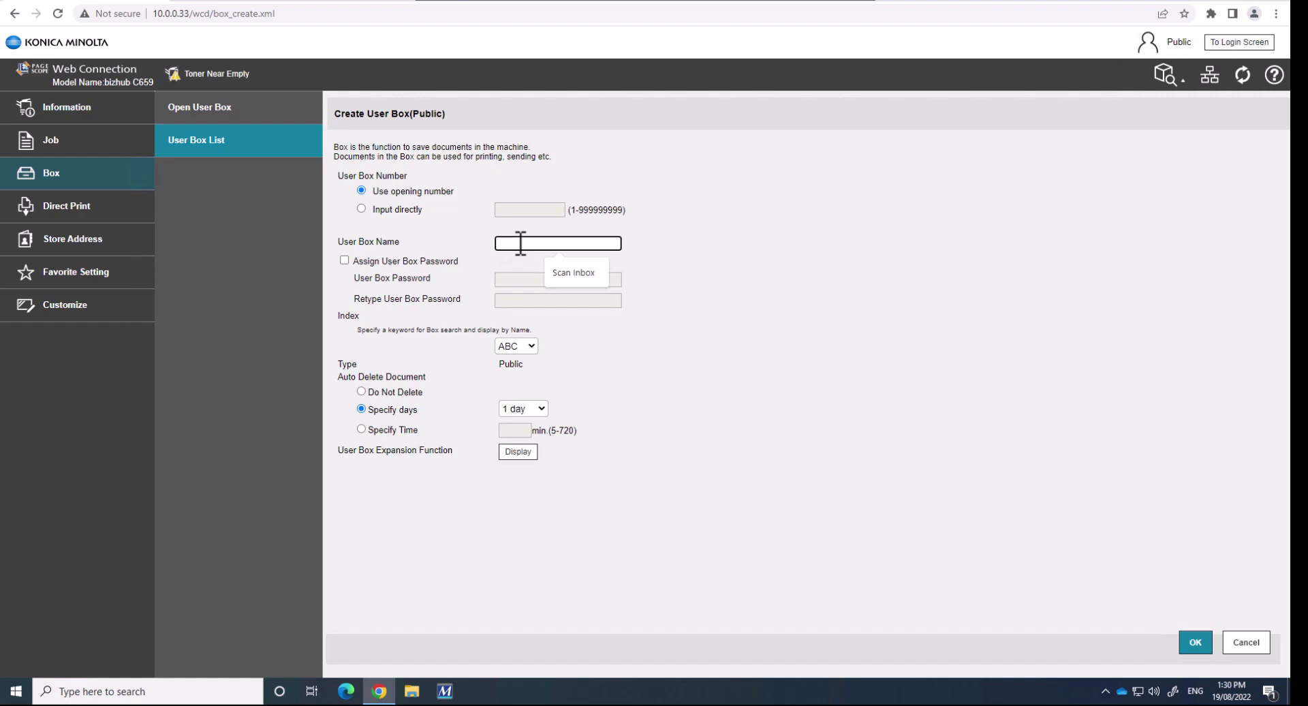
pyautogui.write('Test ')
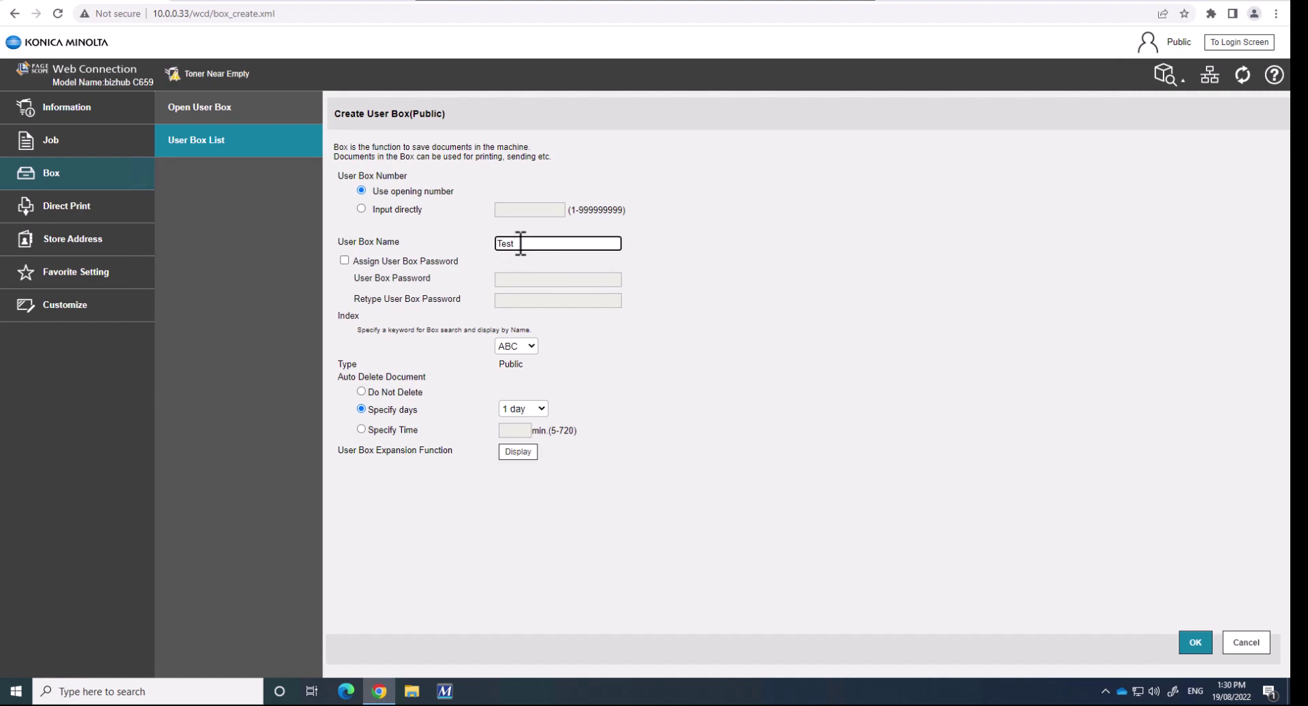
pyautogui.write('99')
pyautogui.click(361, 409)
pyautogui.click(361, 391)
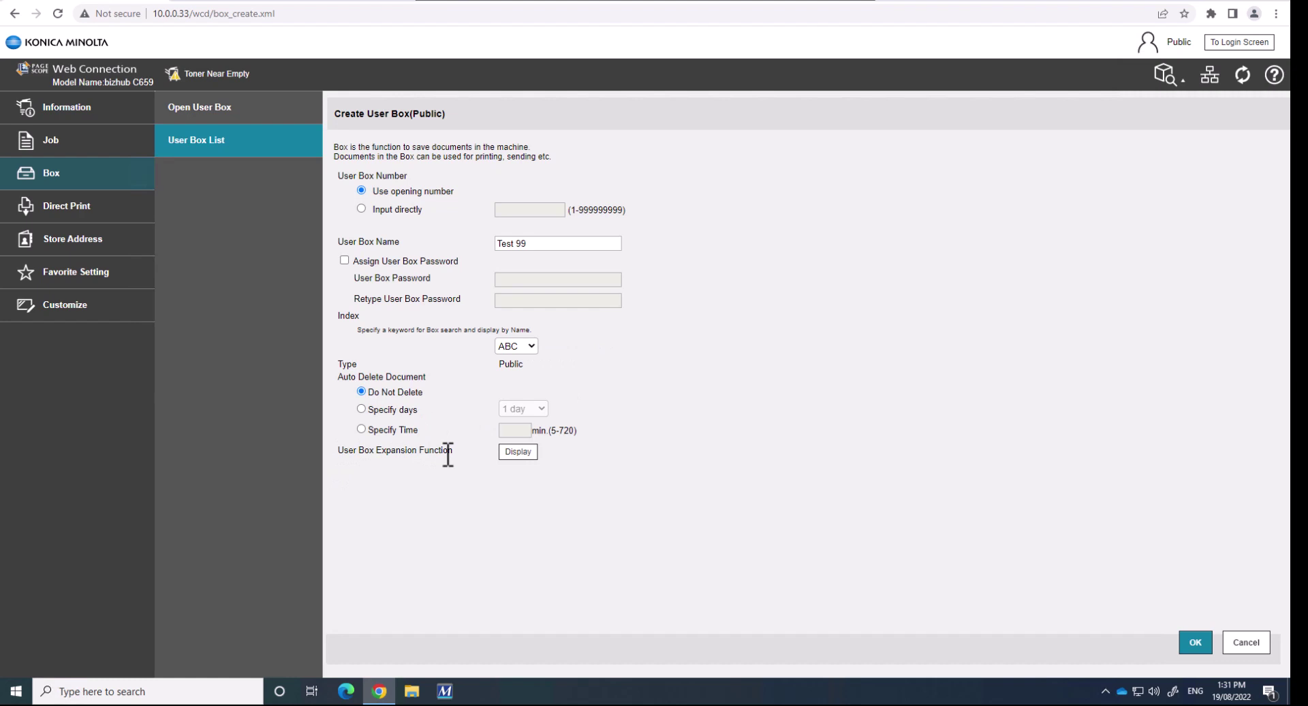
# Turn on Auto Save Document to MFP Shared Folder and create the Test 99 box
pyautogui.click(521, 456)
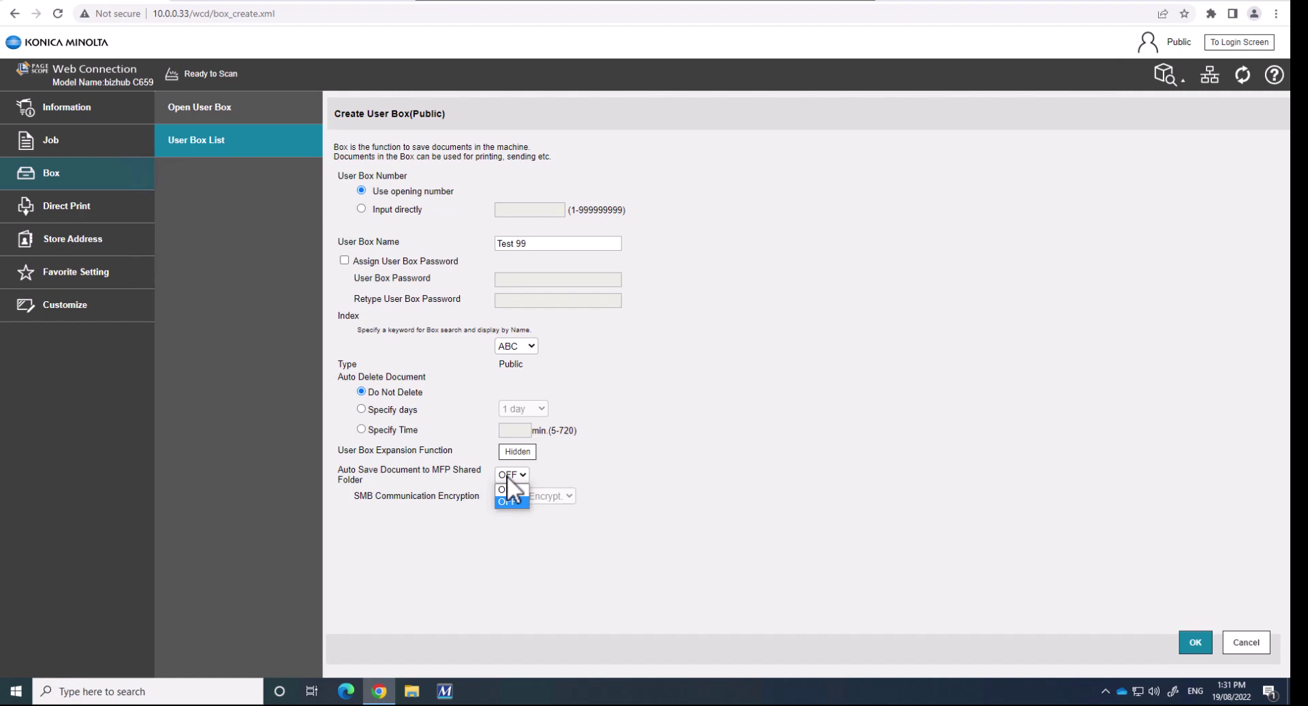
pyautogui.click(508, 491)
pyautogui.click(1195, 644)
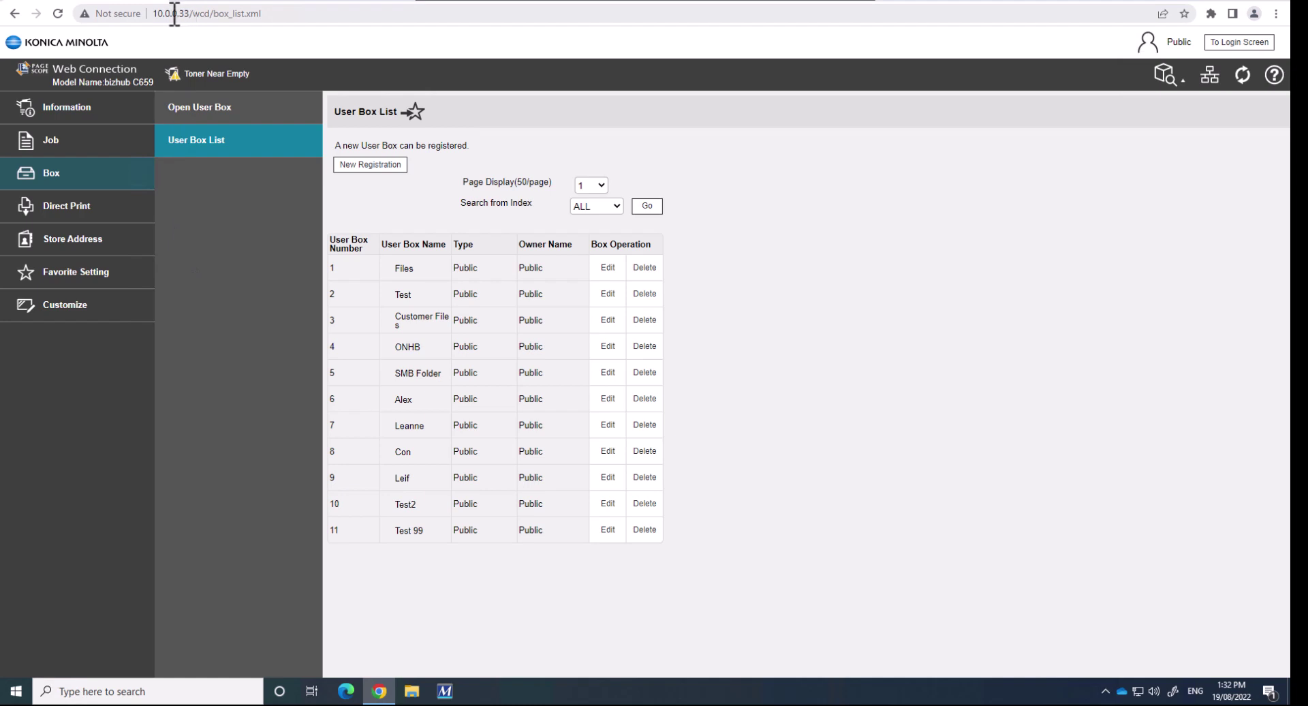
# After confirming Test 99 is listed as box 11, open File Explorer at Quick access
pyautogui.click(412, 691)
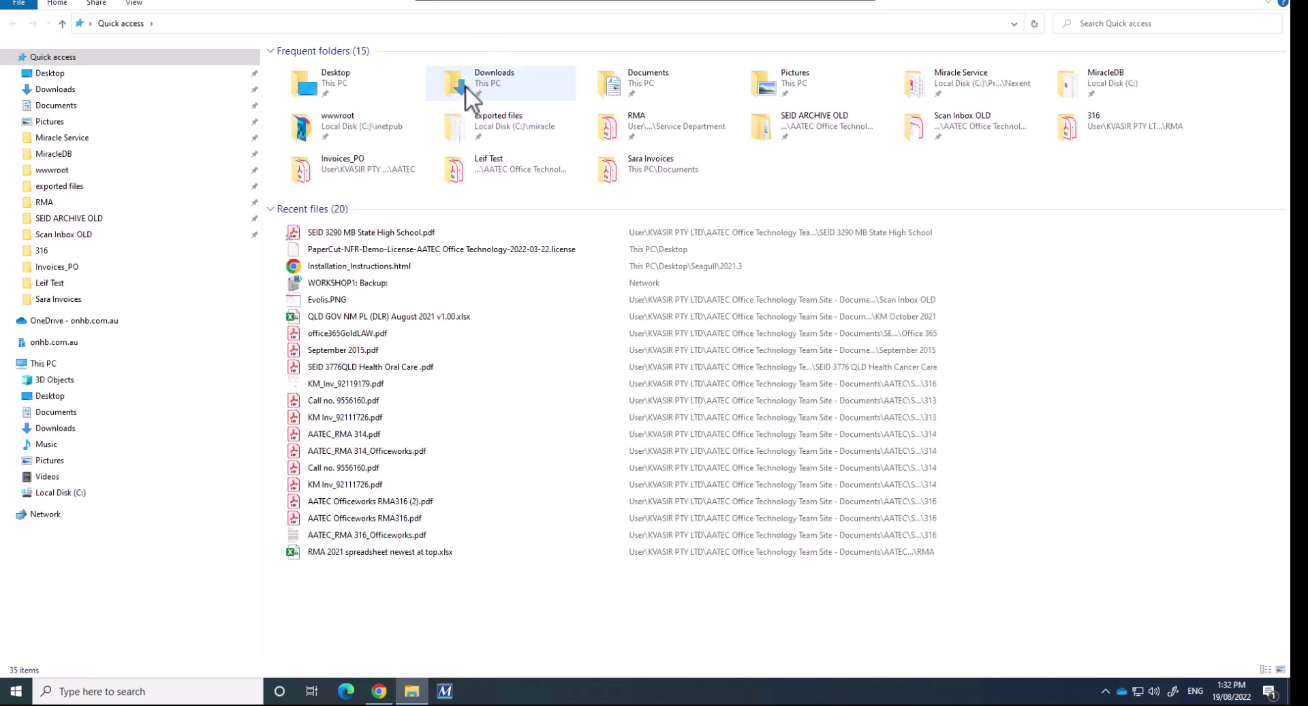
# Replace the File Explorer address bar location with \\10.0.0.33
pyautogui.click(400, 20)
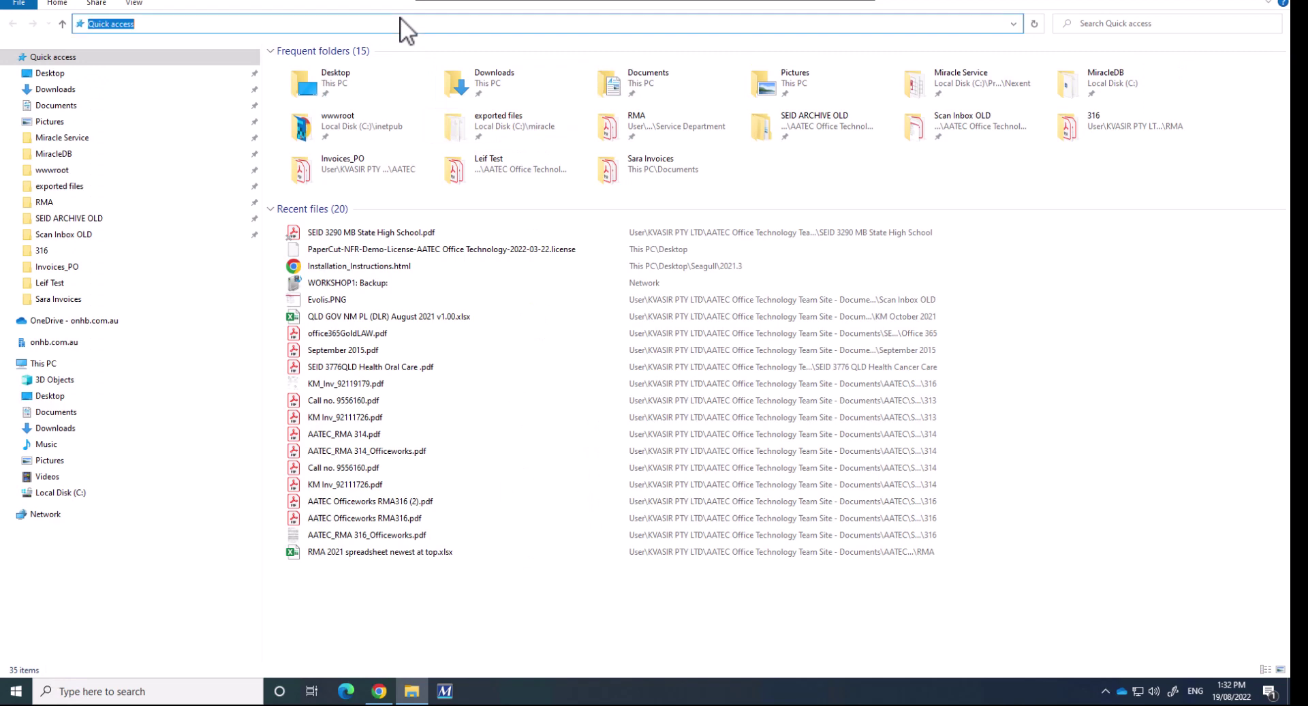
pyautogui.write('\\\\10.0.0.33')
# Go to \\10.0.0.33, which fails with a 'Windows cannot access' network error
pyautogui.hotkey('ctrl', 'a')
pyautogui.press('Return')
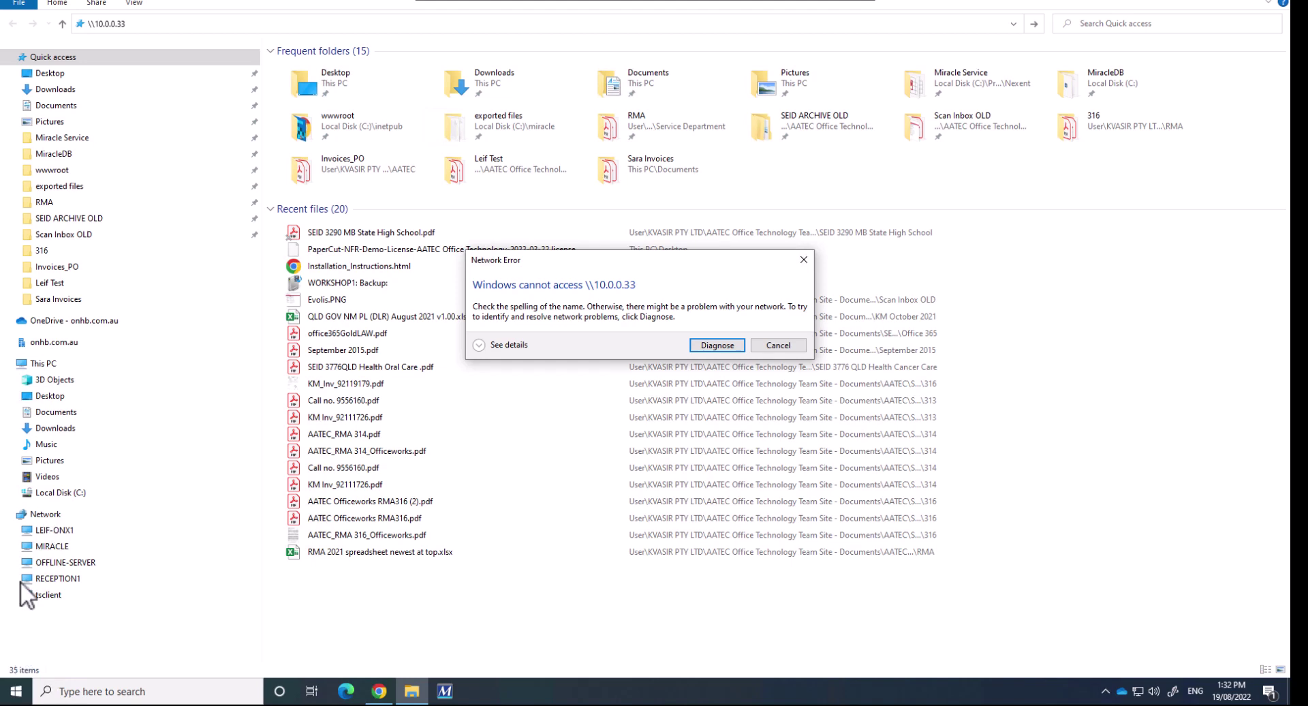
# Launch gpedit and navigate to Administrative Templates > Network > Lanman Workstation
pyautogui.click(15, 692)
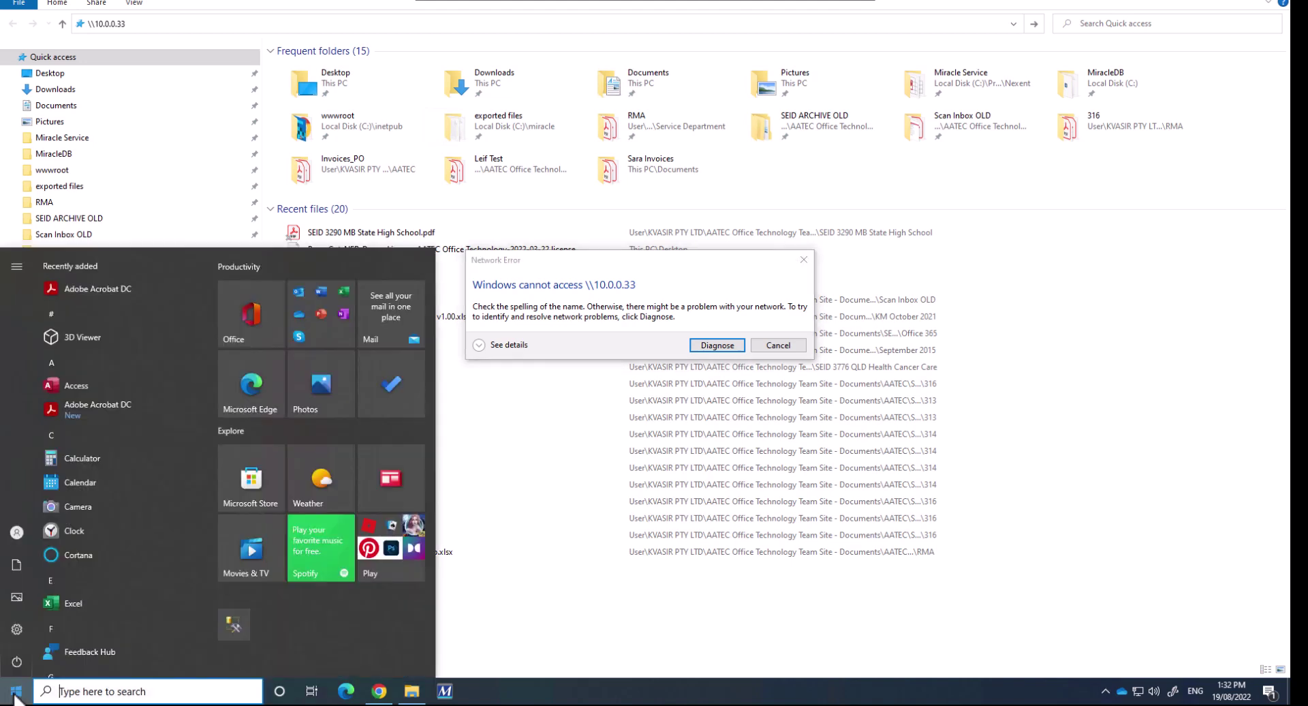
pyautogui.write('g')
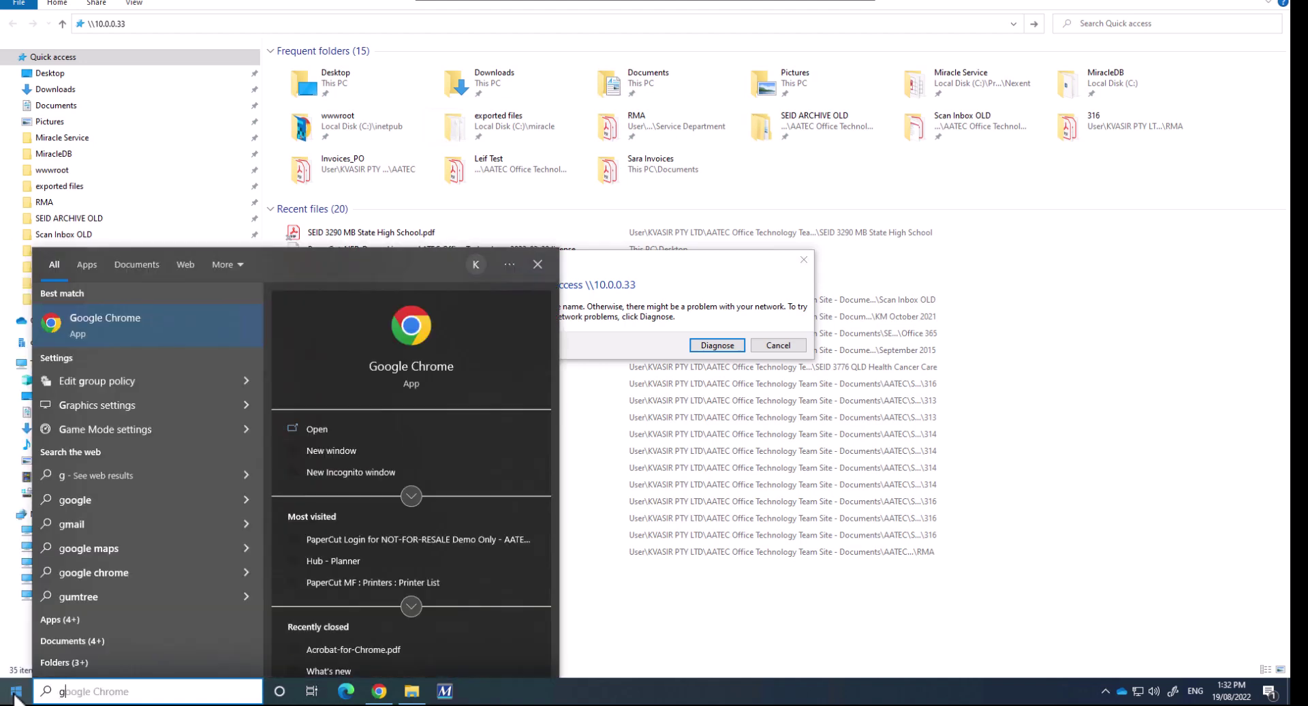
pyautogui.write('pedit')
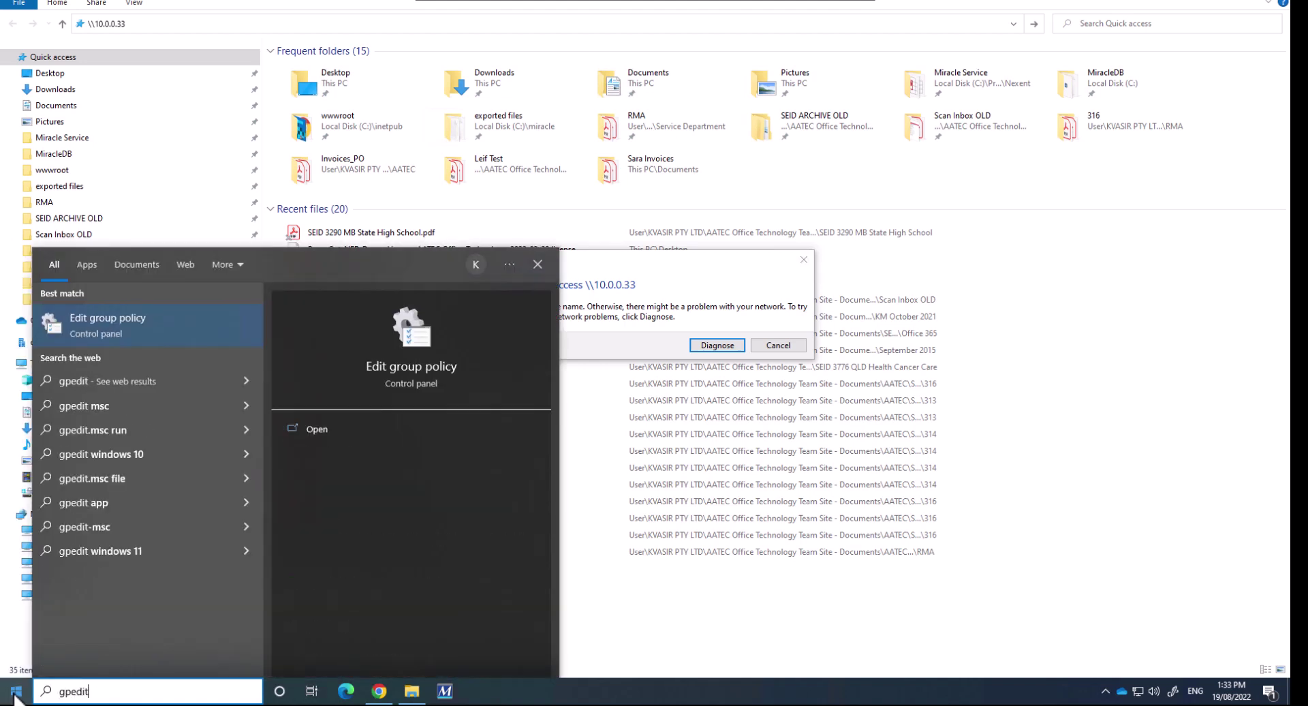
pyautogui.click(132, 321)
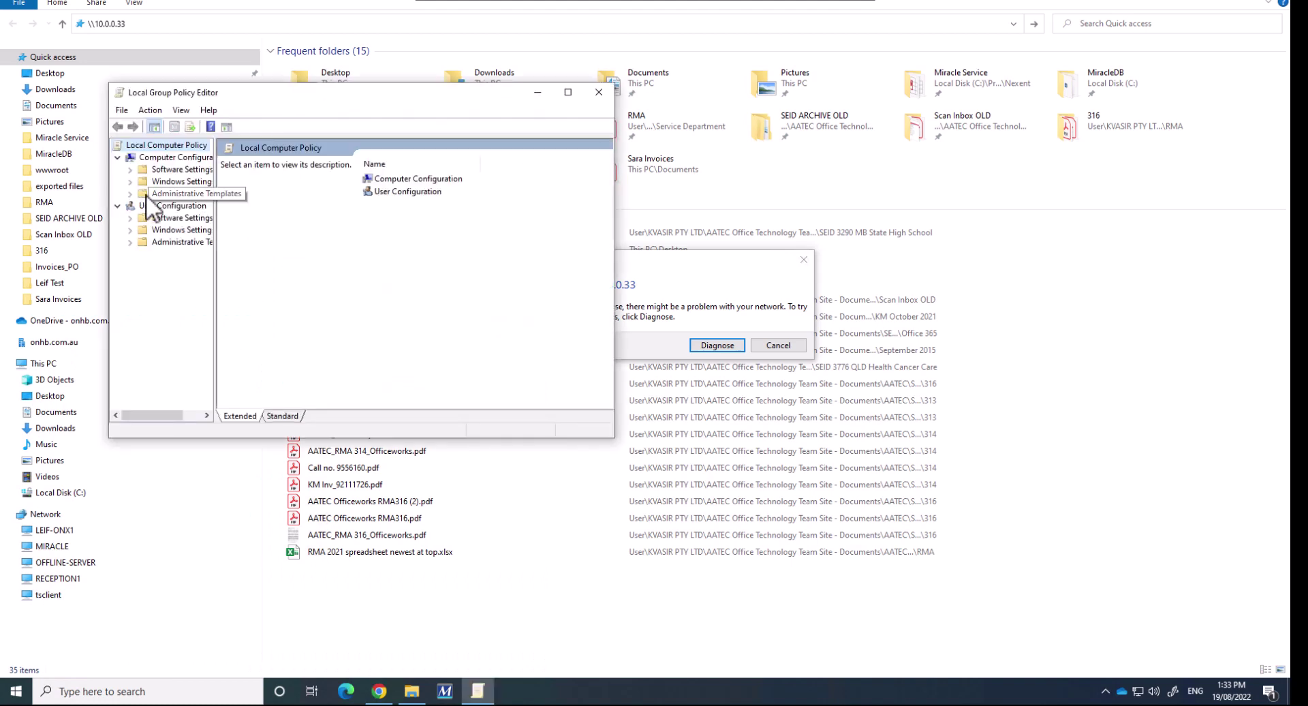
pyautogui.click(171, 195)
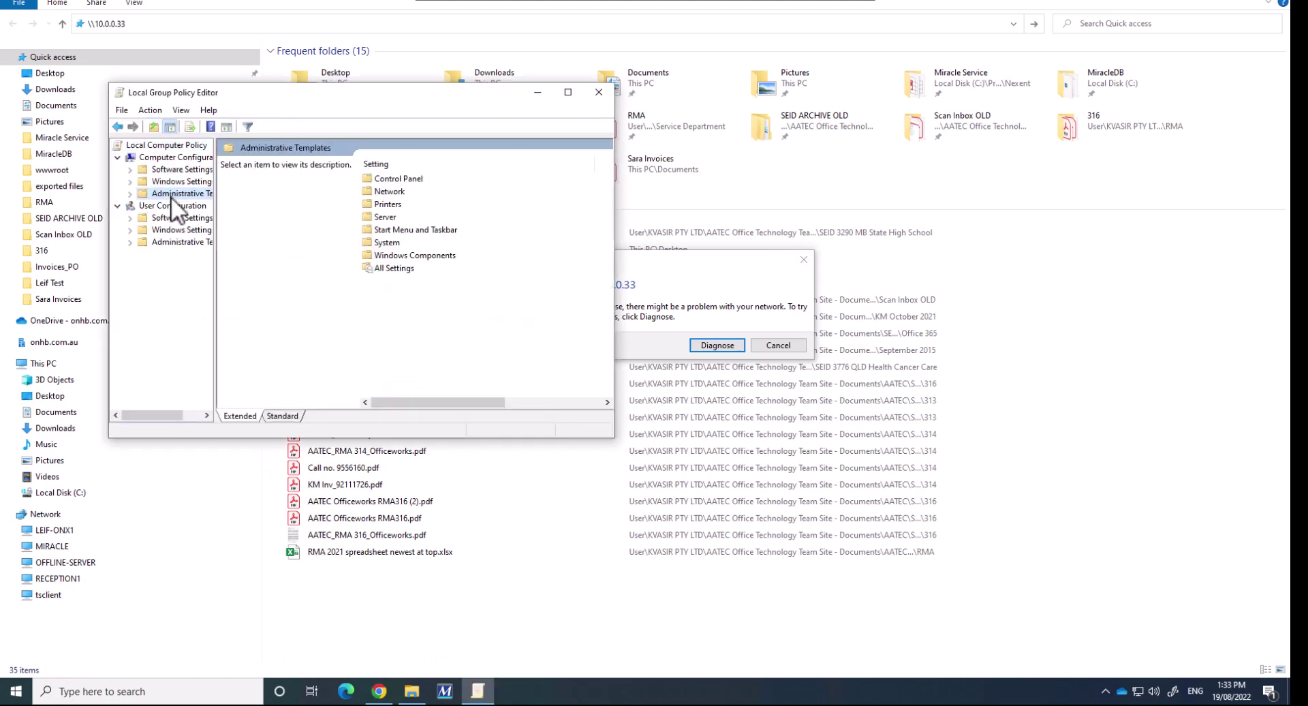
pyautogui.doubleClick(402, 191)
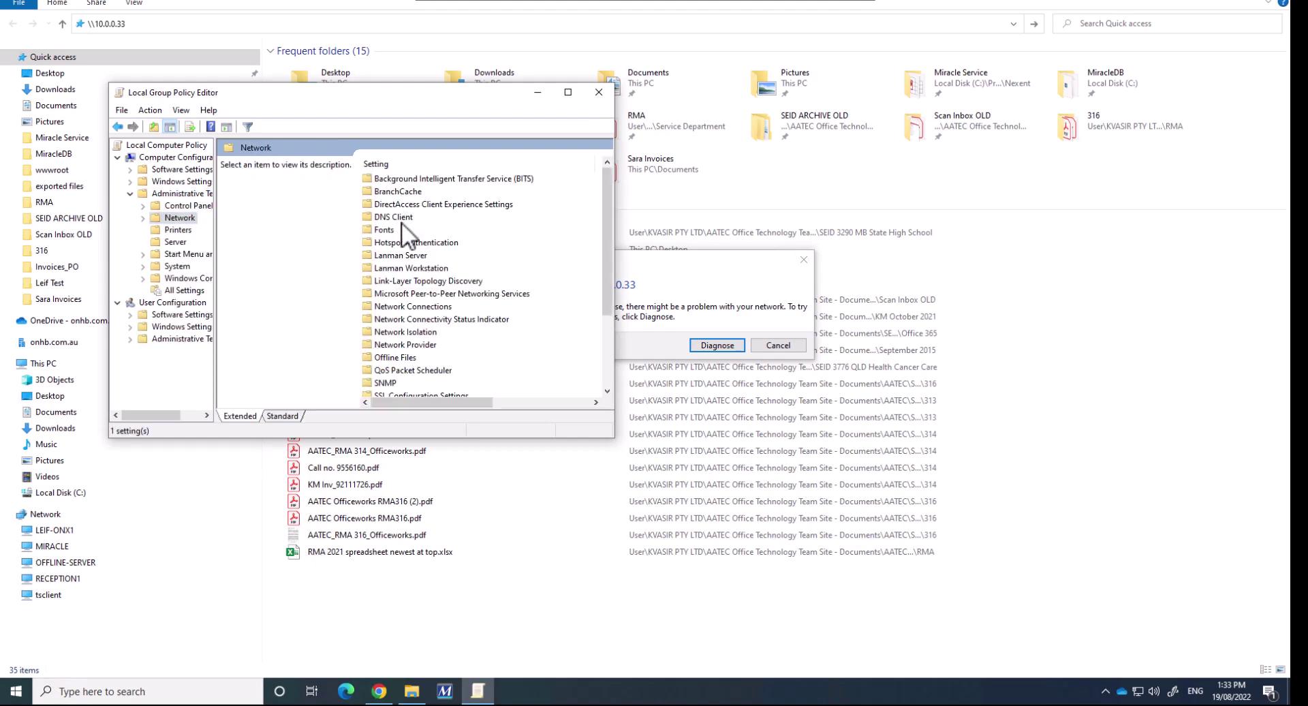
pyautogui.doubleClick(390, 269)
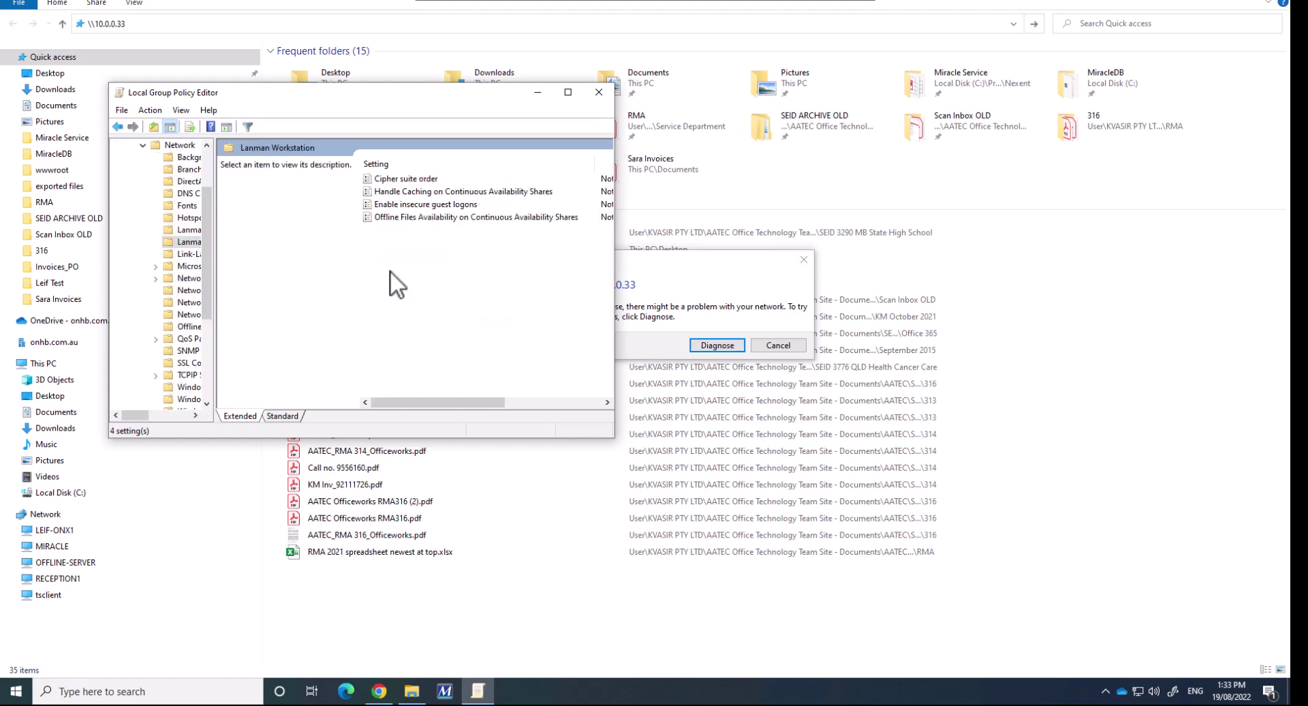
# Set Enable insecure guest logons to Enabled and close the Group Policy Editor
pyautogui.click(396, 205)
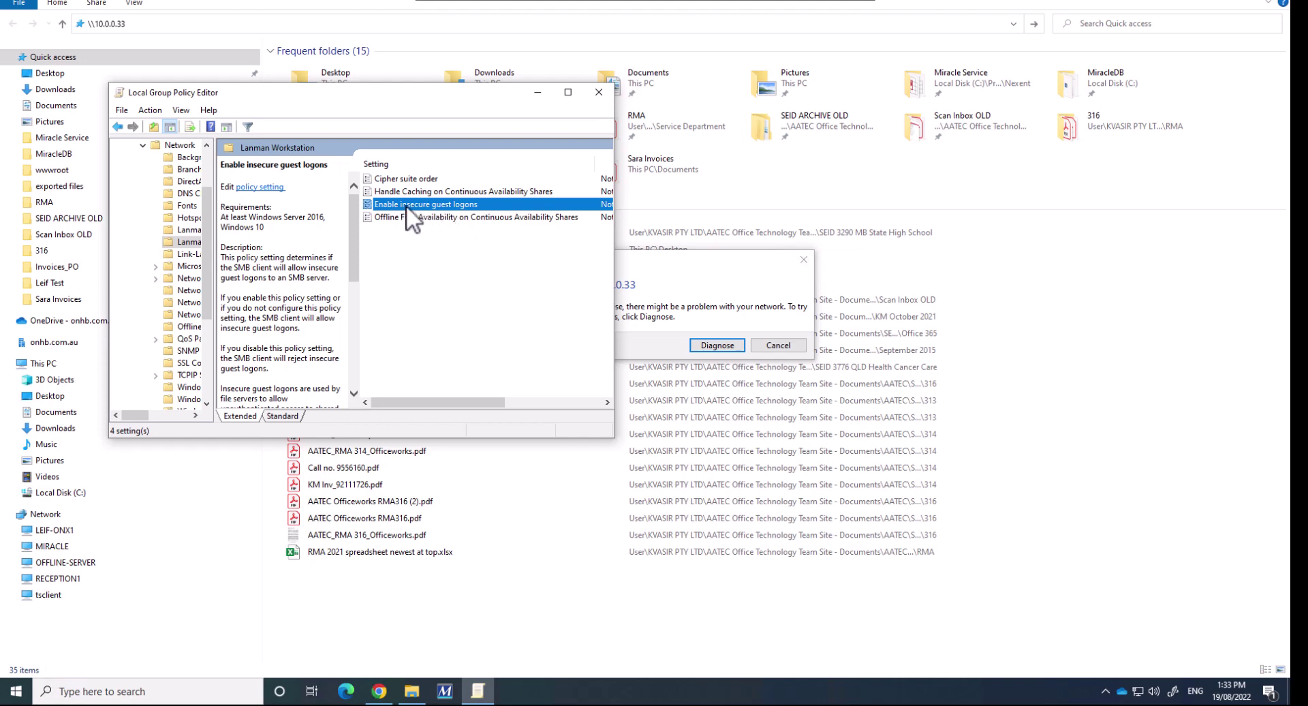
pyautogui.doubleClick(406, 206)
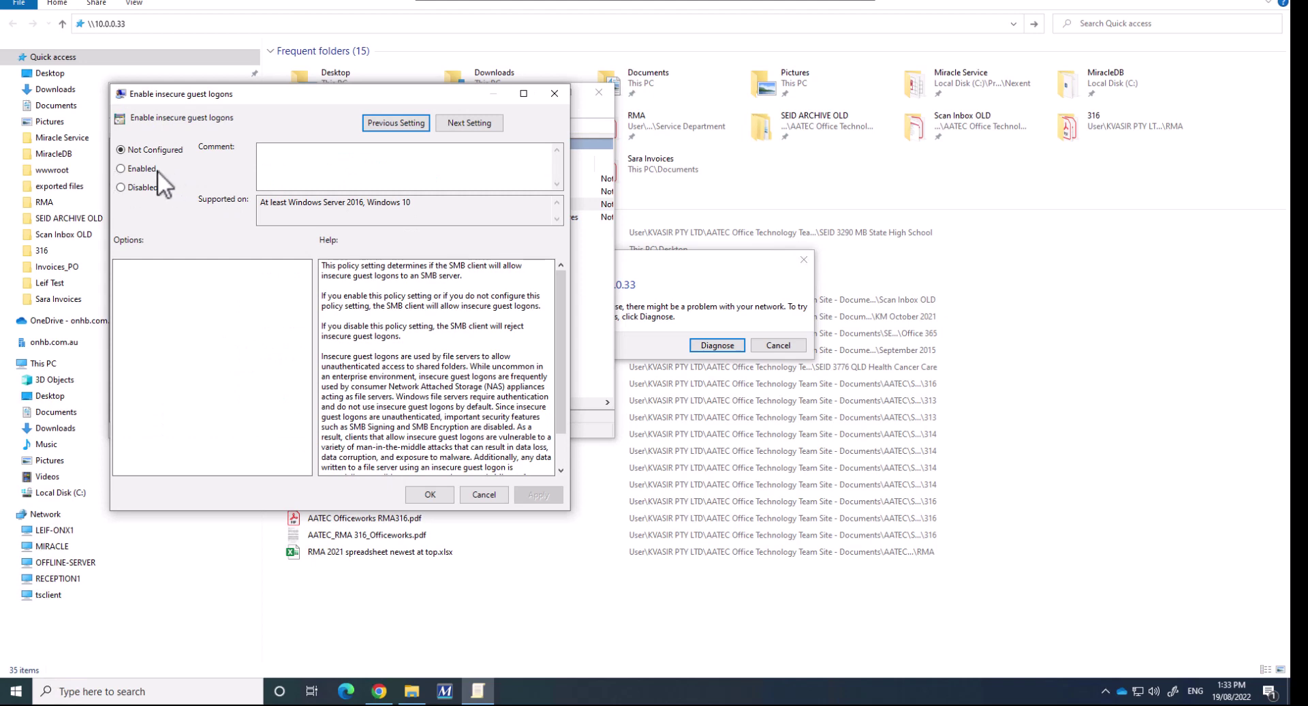
pyautogui.click(146, 170)
pyautogui.click(426, 497)
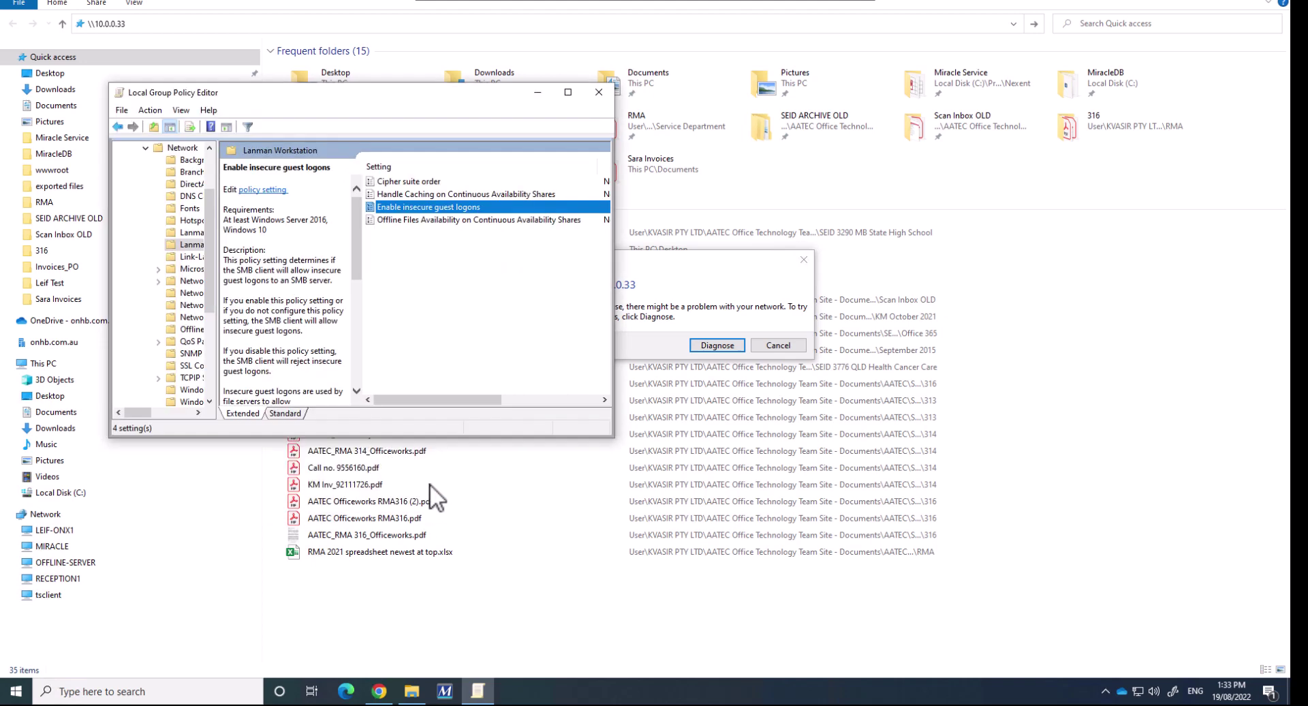
pyautogui.click(598, 93)
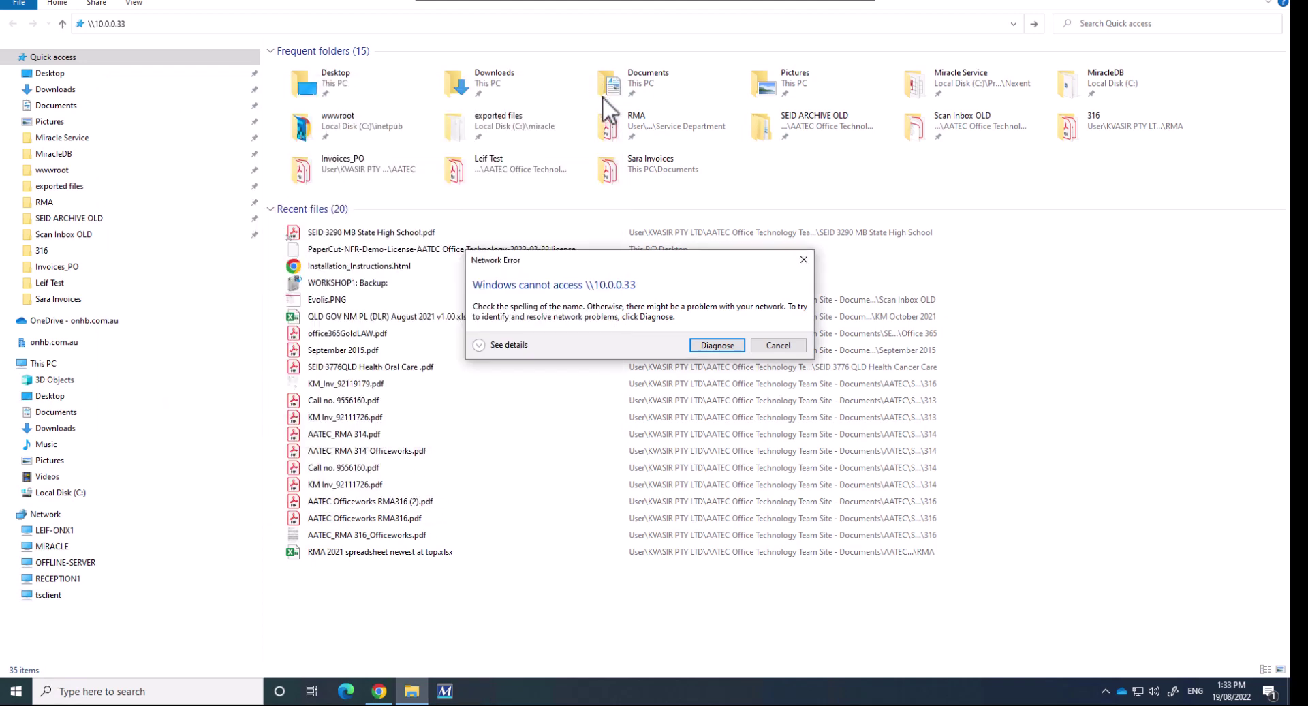
# Dismiss the network error, reload \\10.0.0.33, and open the empty 000000011_Test 99 share
pyautogui.click(805, 260)
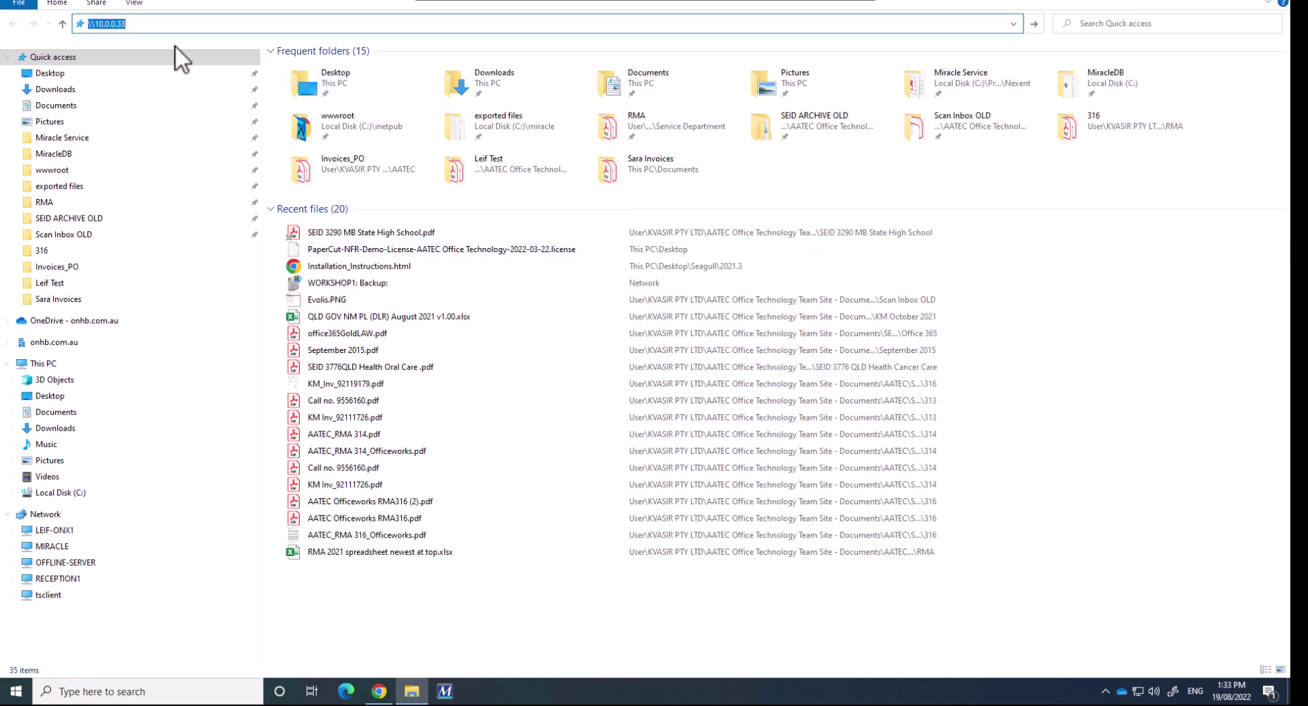
pyautogui.click(184, 24)
pyautogui.press('Return')
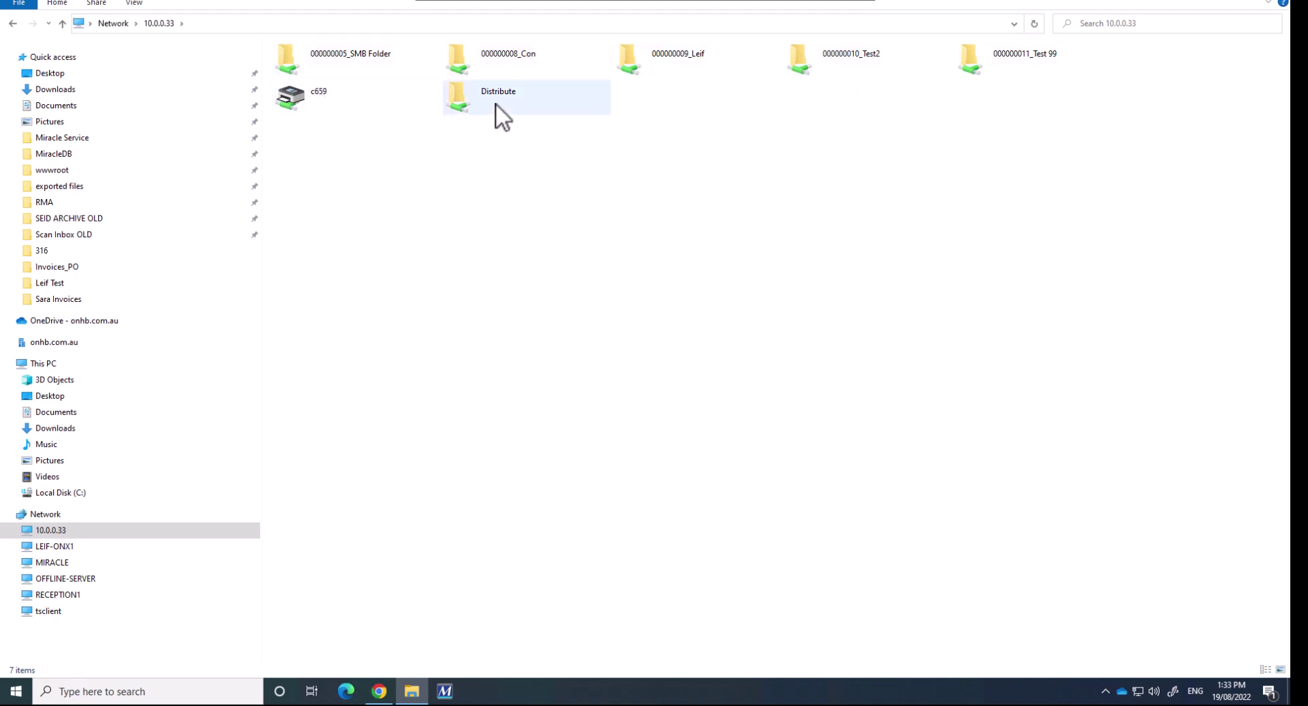
pyautogui.doubleClick(995, 63)
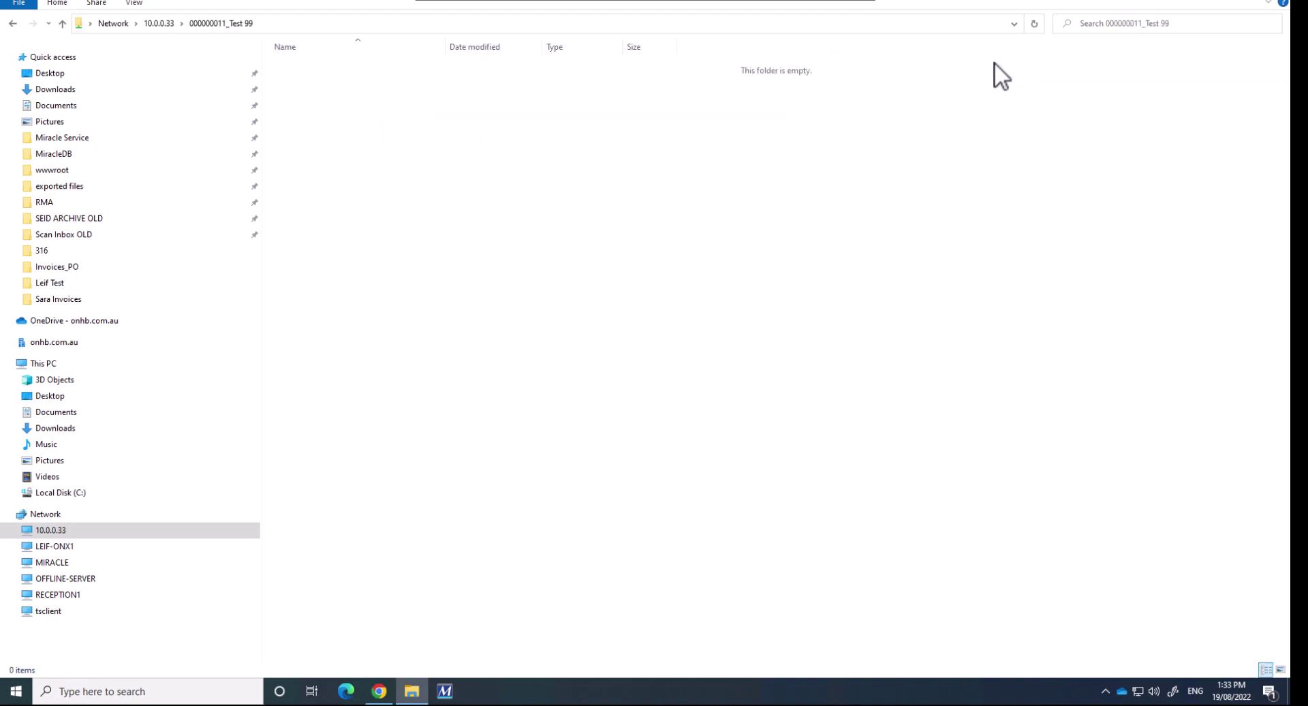
# Go back to the 10.0.0.33 list of seven shares, including c659 and Distribute
pyautogui.click(13, 23)
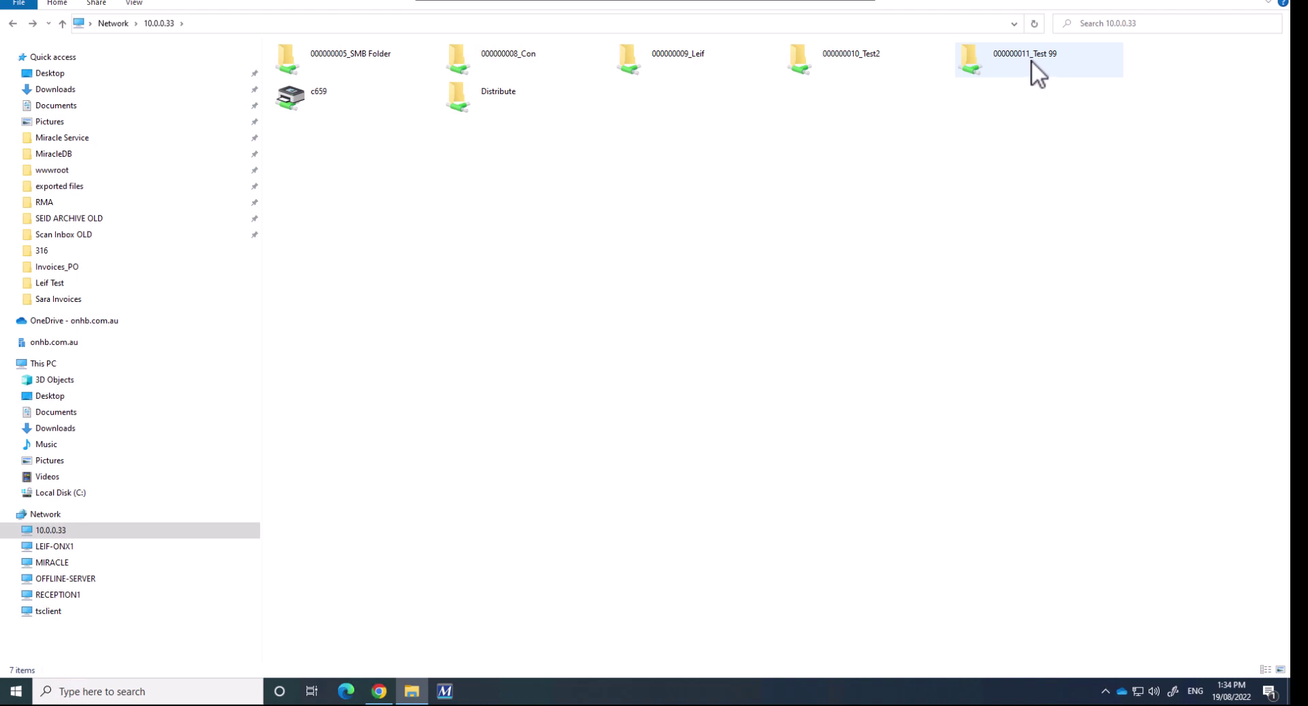
# Replace the IP in the address bar with \\KMC659 to list the same seven shares by hostname
pyautogui.click(207, 23)
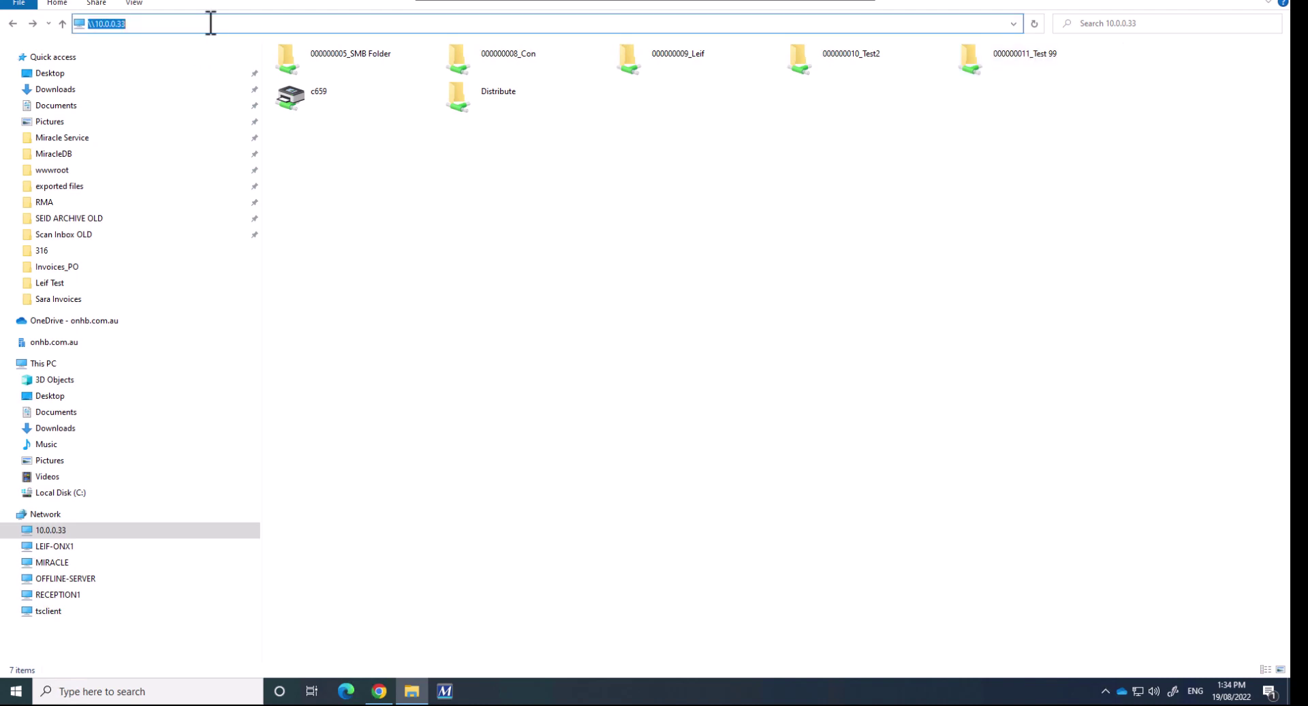
pyautogui.click(210, 23)
pyautogui.press('BackSpace')
pyautogui.press('BackSpace')
pyautogui.press('BackSpace')
pyautogui.press('BackSpace')
pyautogui.press('BackSpace')
pyautogui.press('BackSpace')
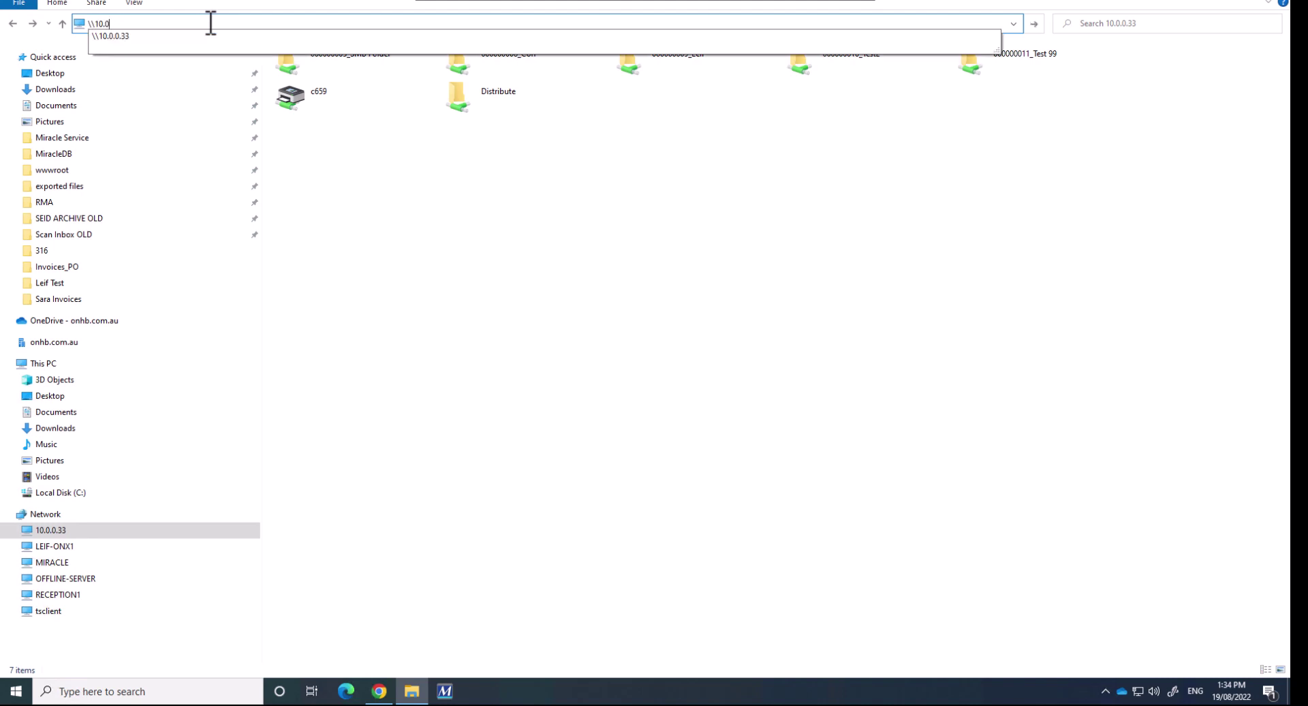
pyautogui.press('BackSpace')
pyautogui.press('BackSpace')
pyautogui.press('BackSpace')
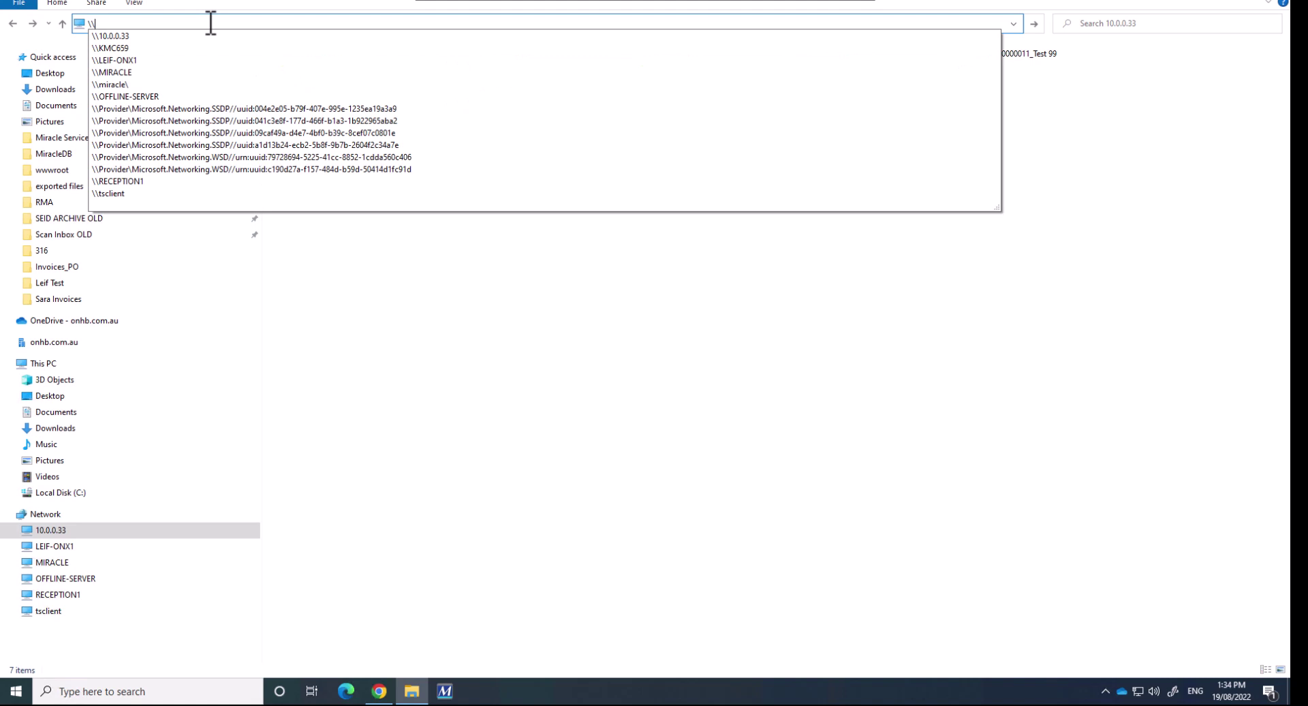
pyautogui.write('KMC')
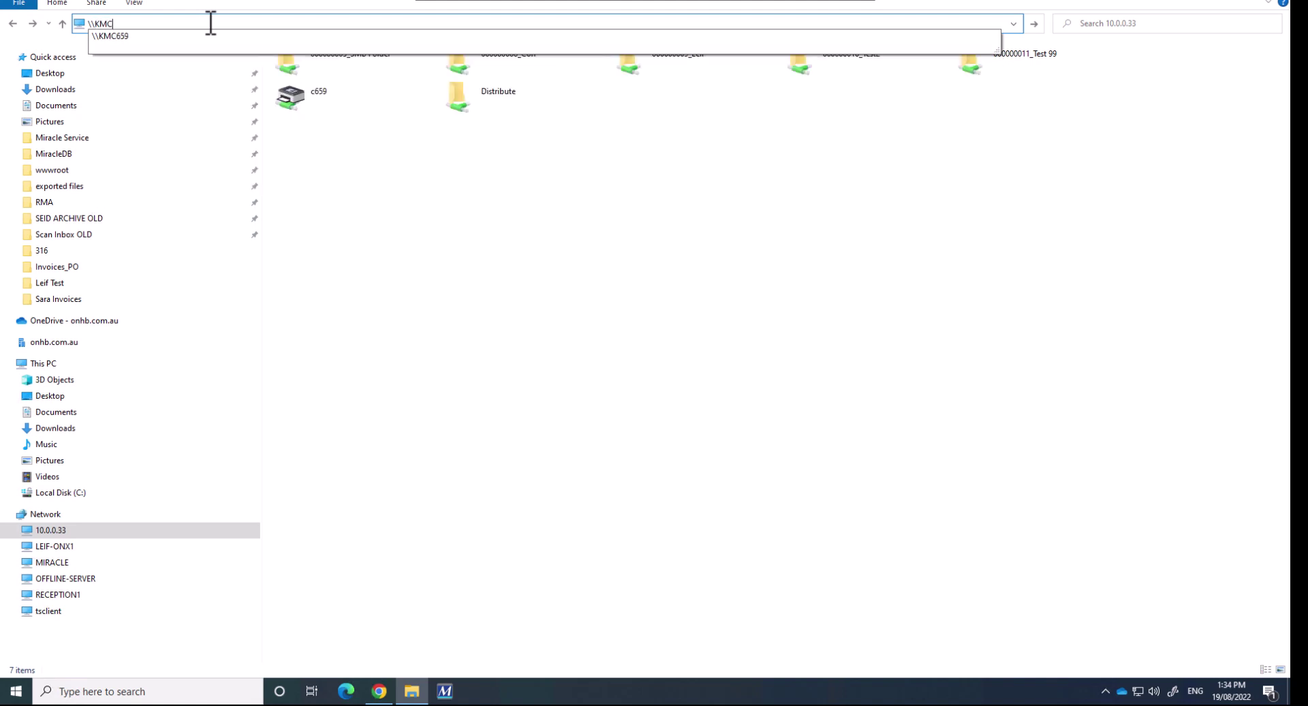
pyautogui.write('659')
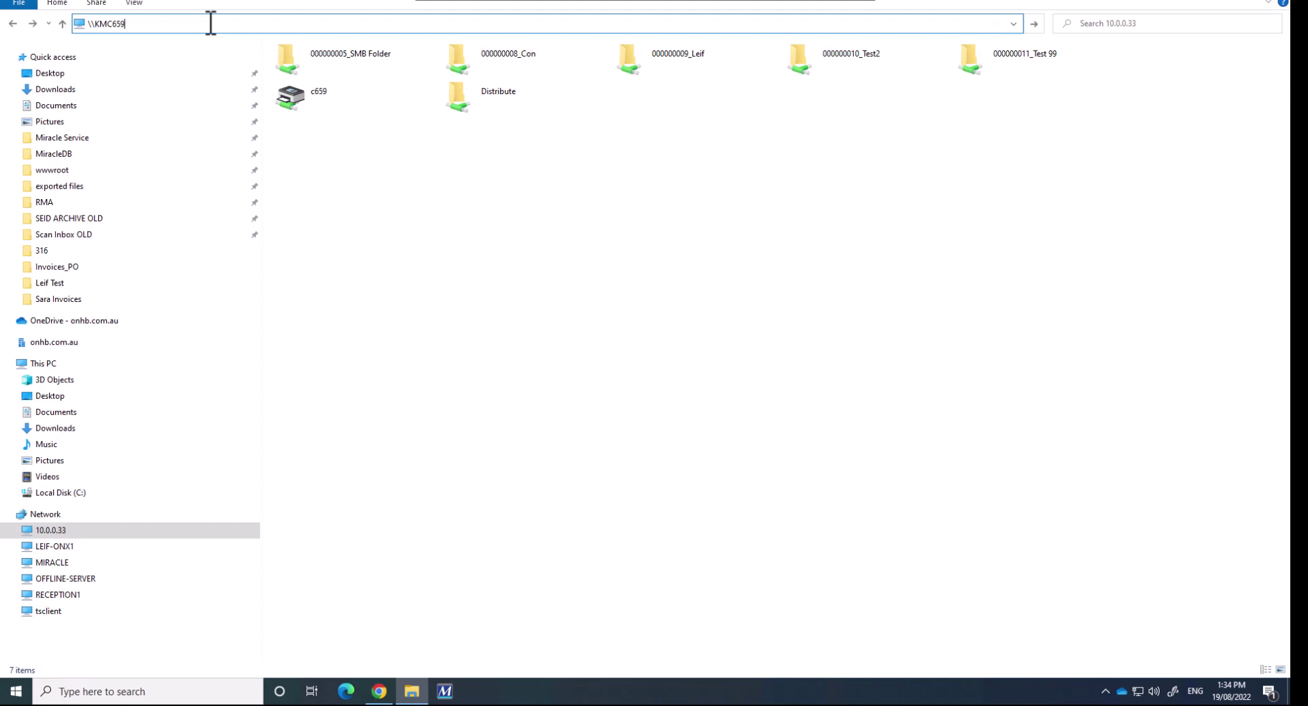
pyautogui.hotkey('ctrl', 'a')
pyautogui.press('Return')
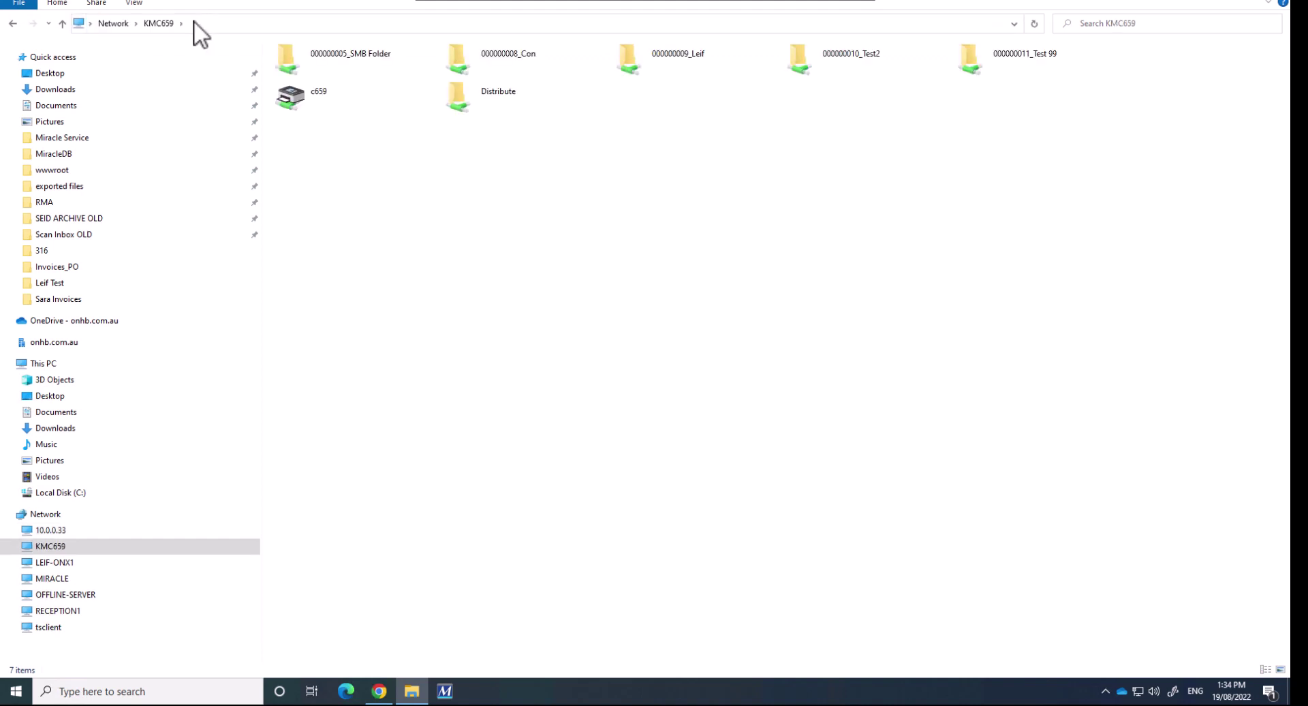